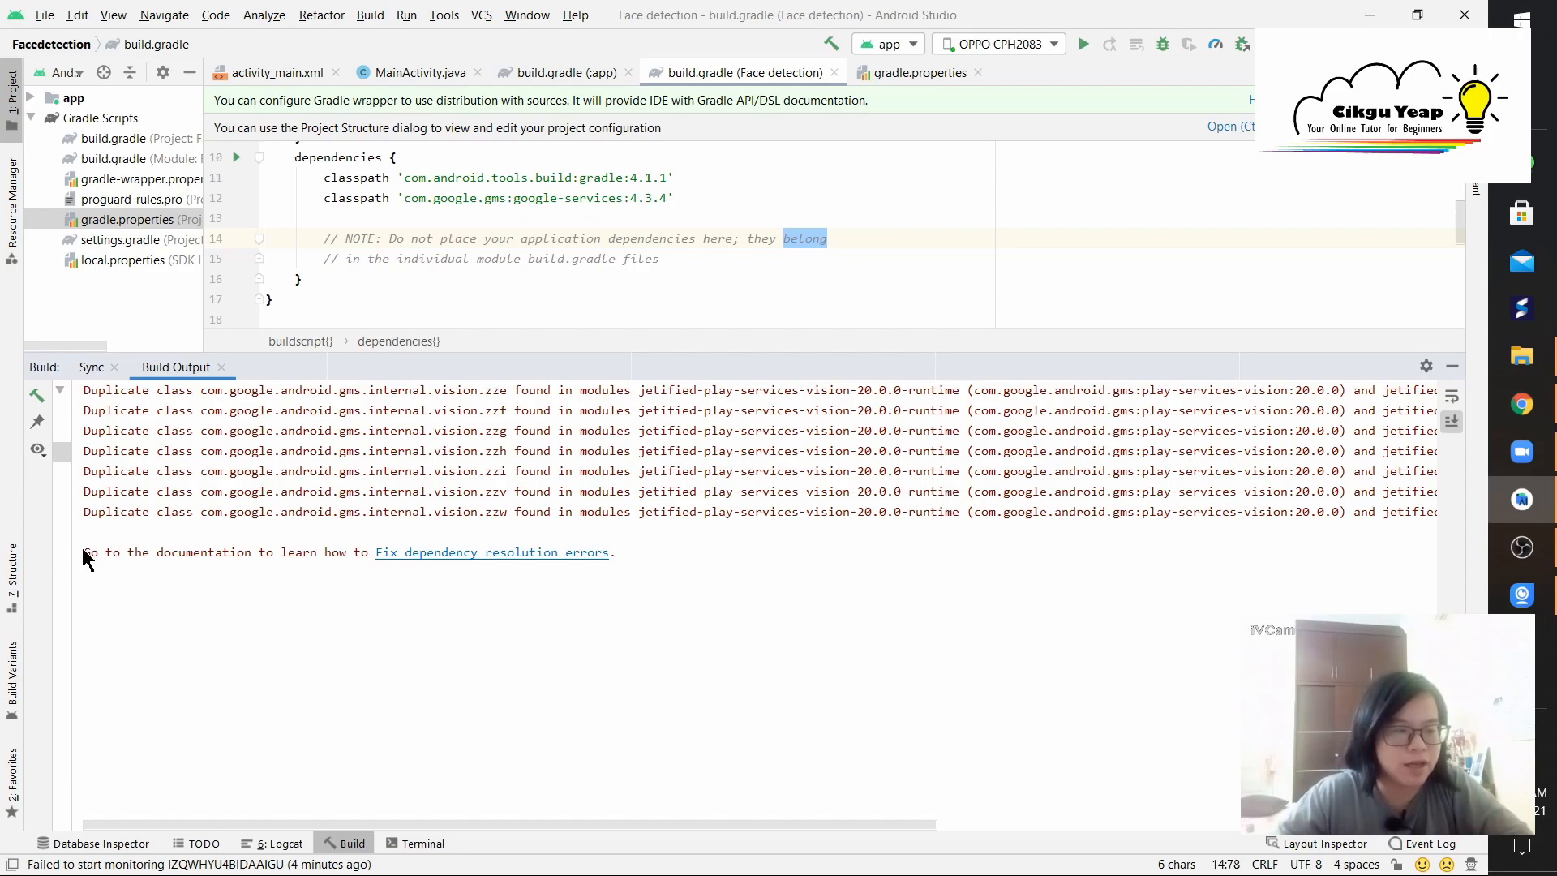
Review the build output errors in Android Studio, resizing the output and editor panes.
left_click_drag(84, 552, 666, 569)
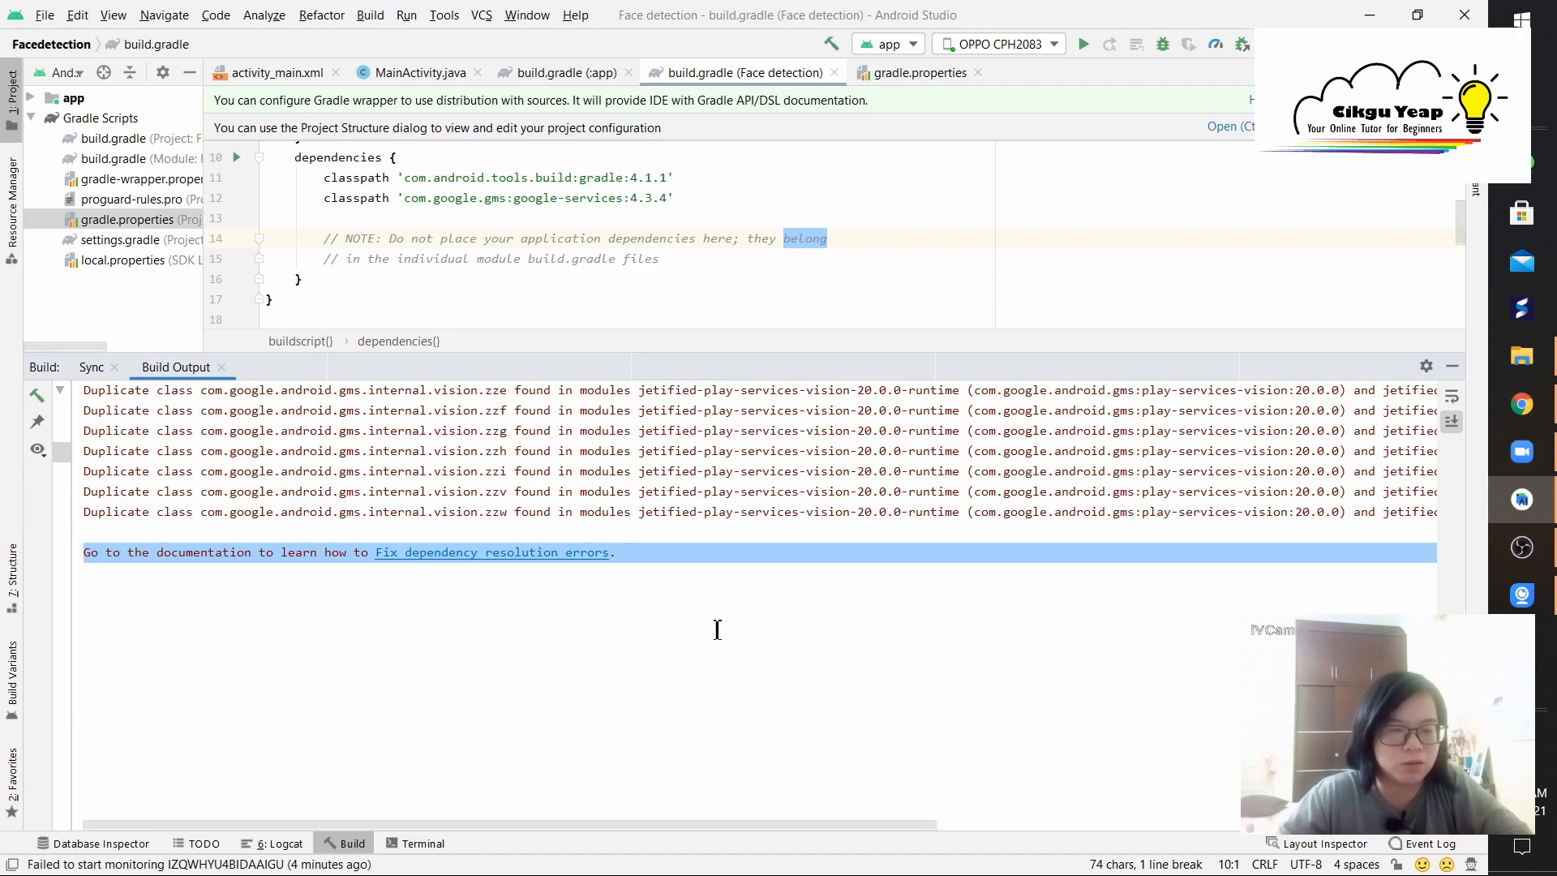
left_click(598, 636)
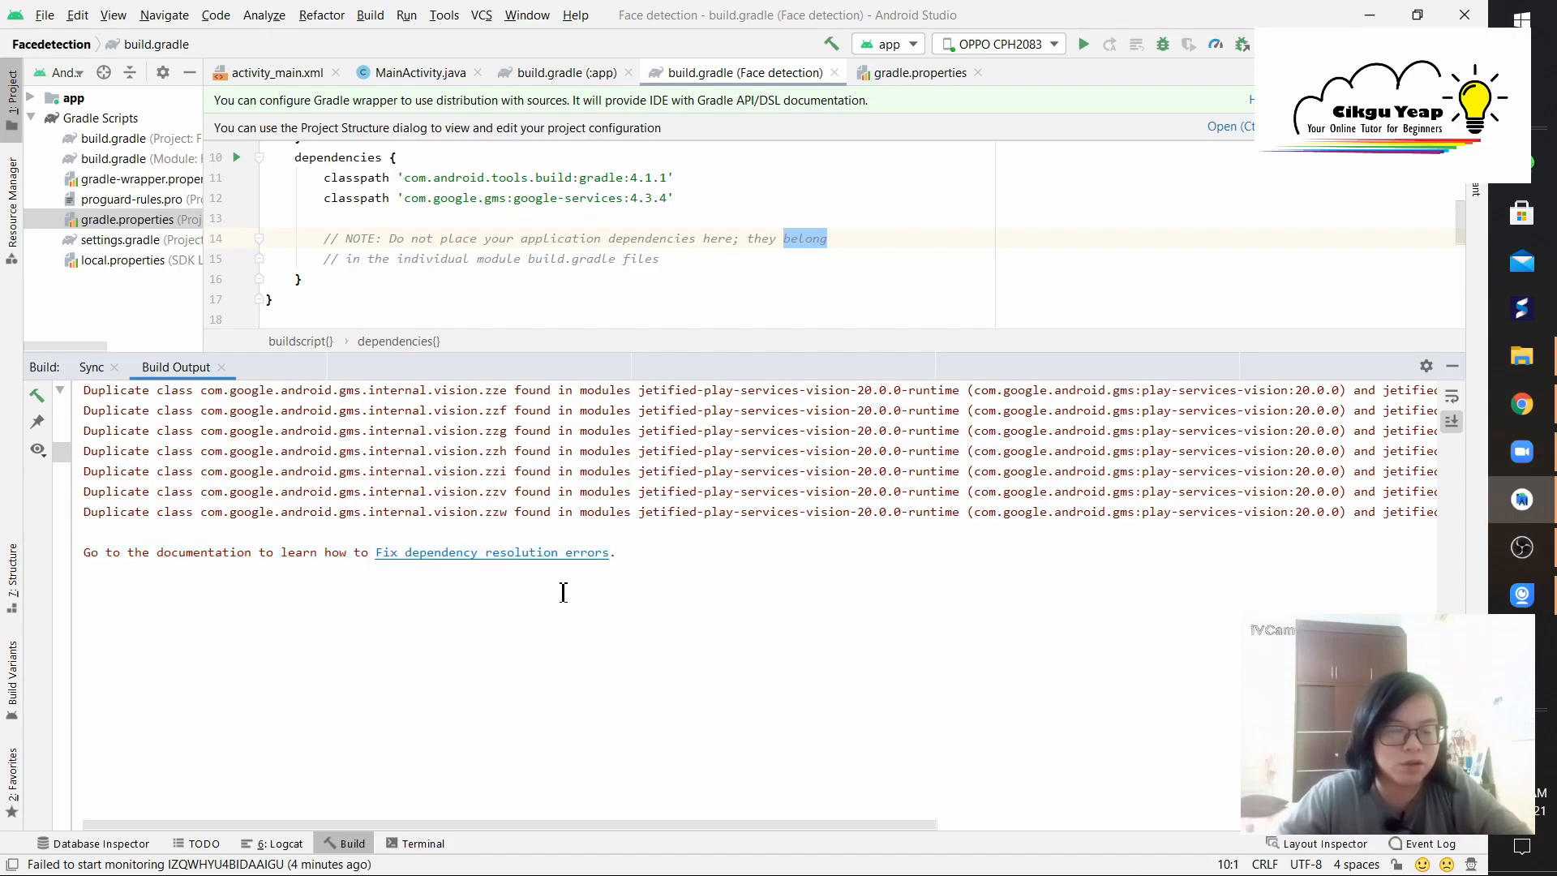
left_click_drag(520, 355, 524, 729)
scroll(525, 427, "up", 3)
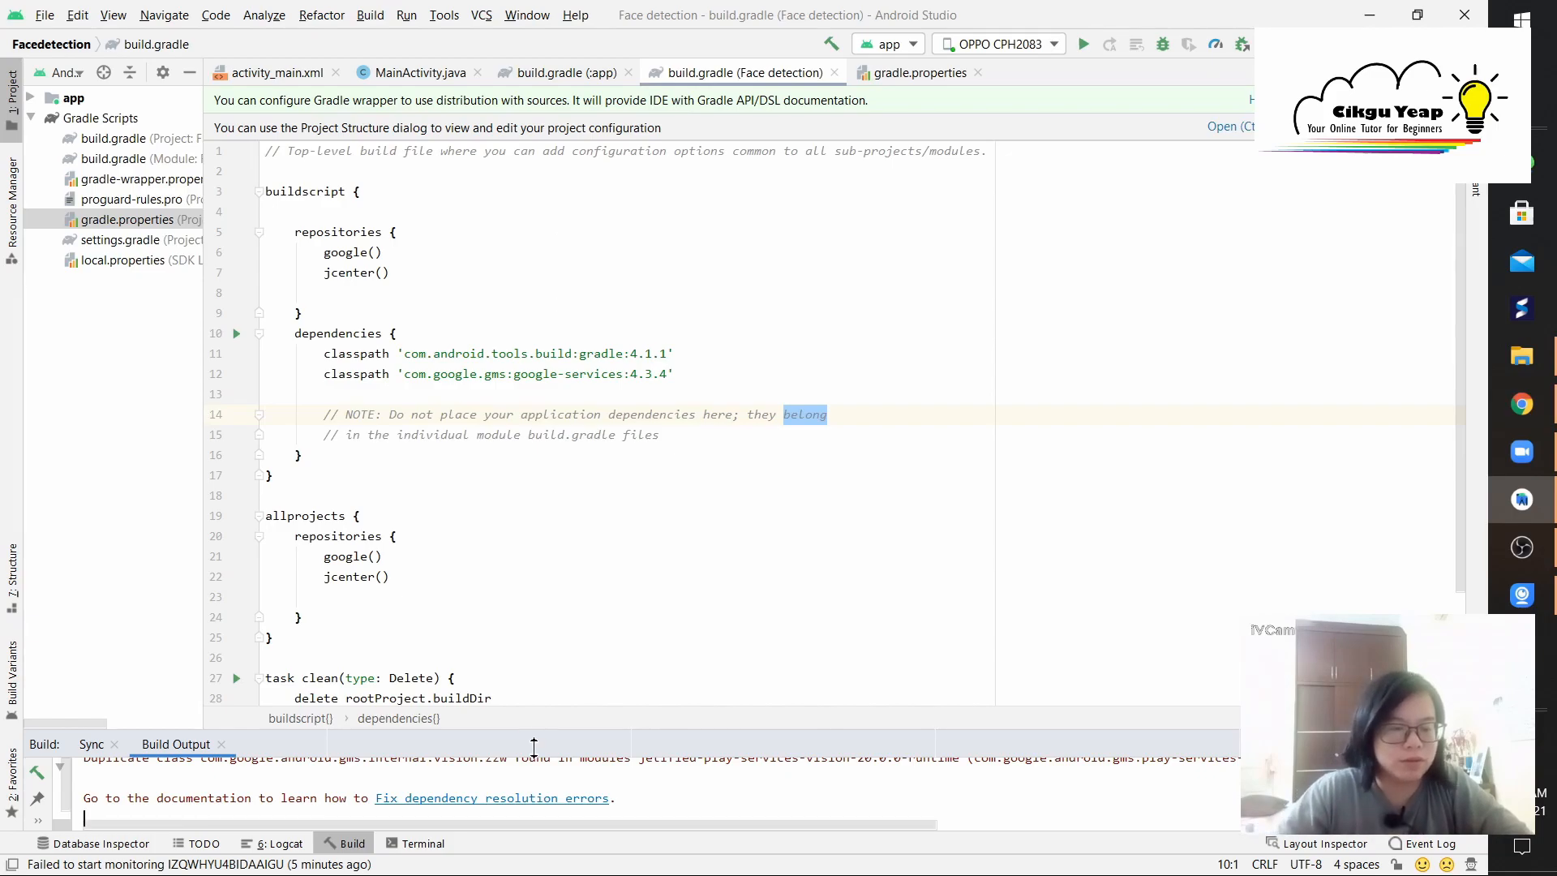
left_click_drag(561, 736, 579, 608)
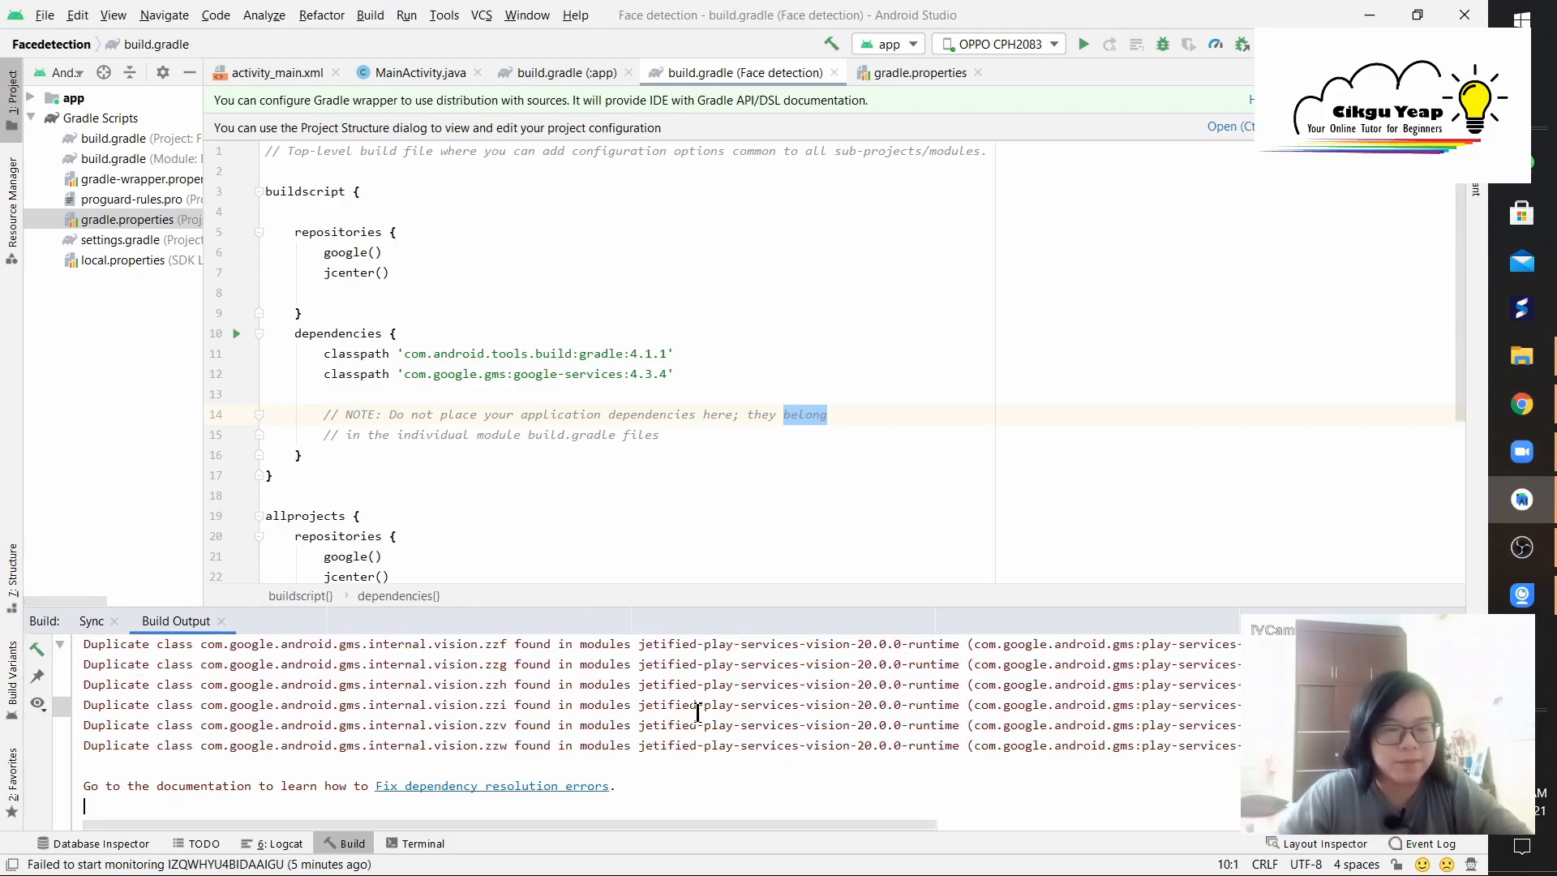
left_click_drag(483, 608, 510, 442)
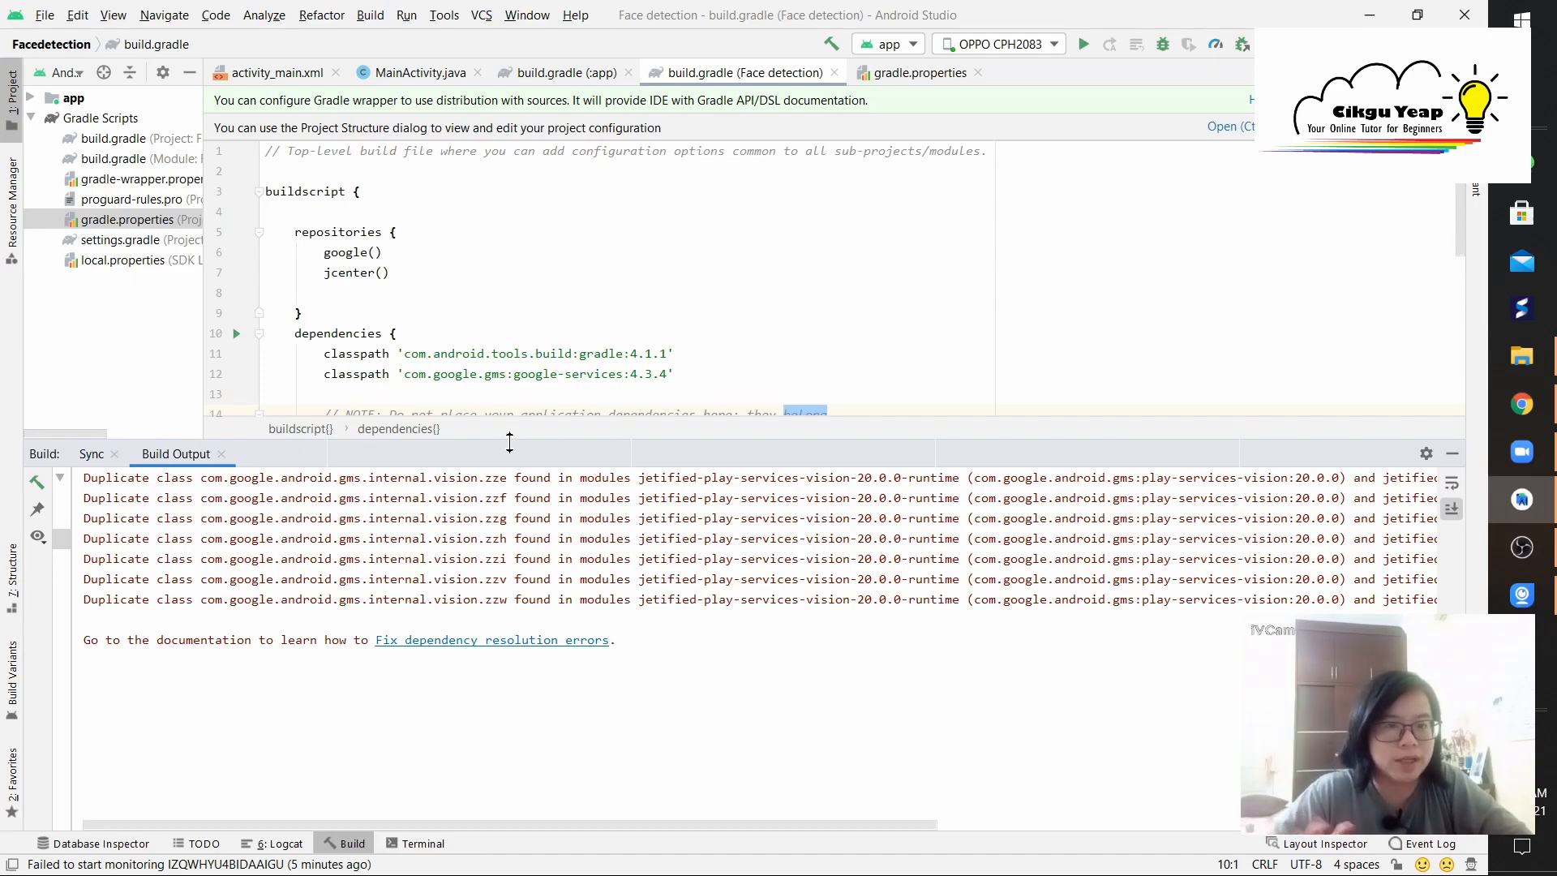
left_click_drag(510, 442, 370, 541)
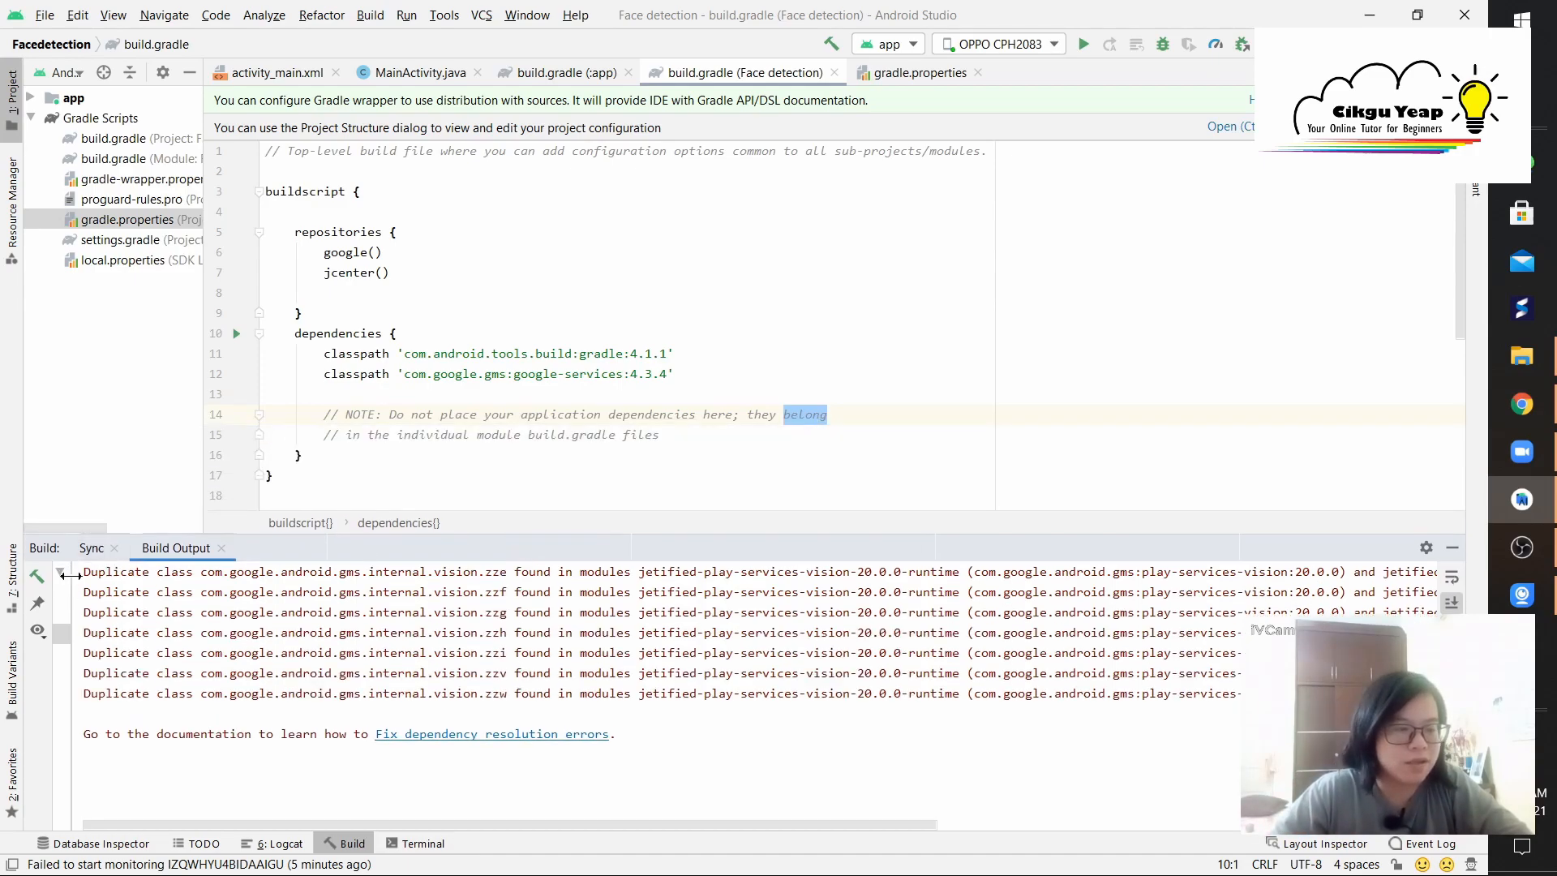
Switch to the browser and open the first Stack Overflow result about the build failure.
left_click(1522, 404)
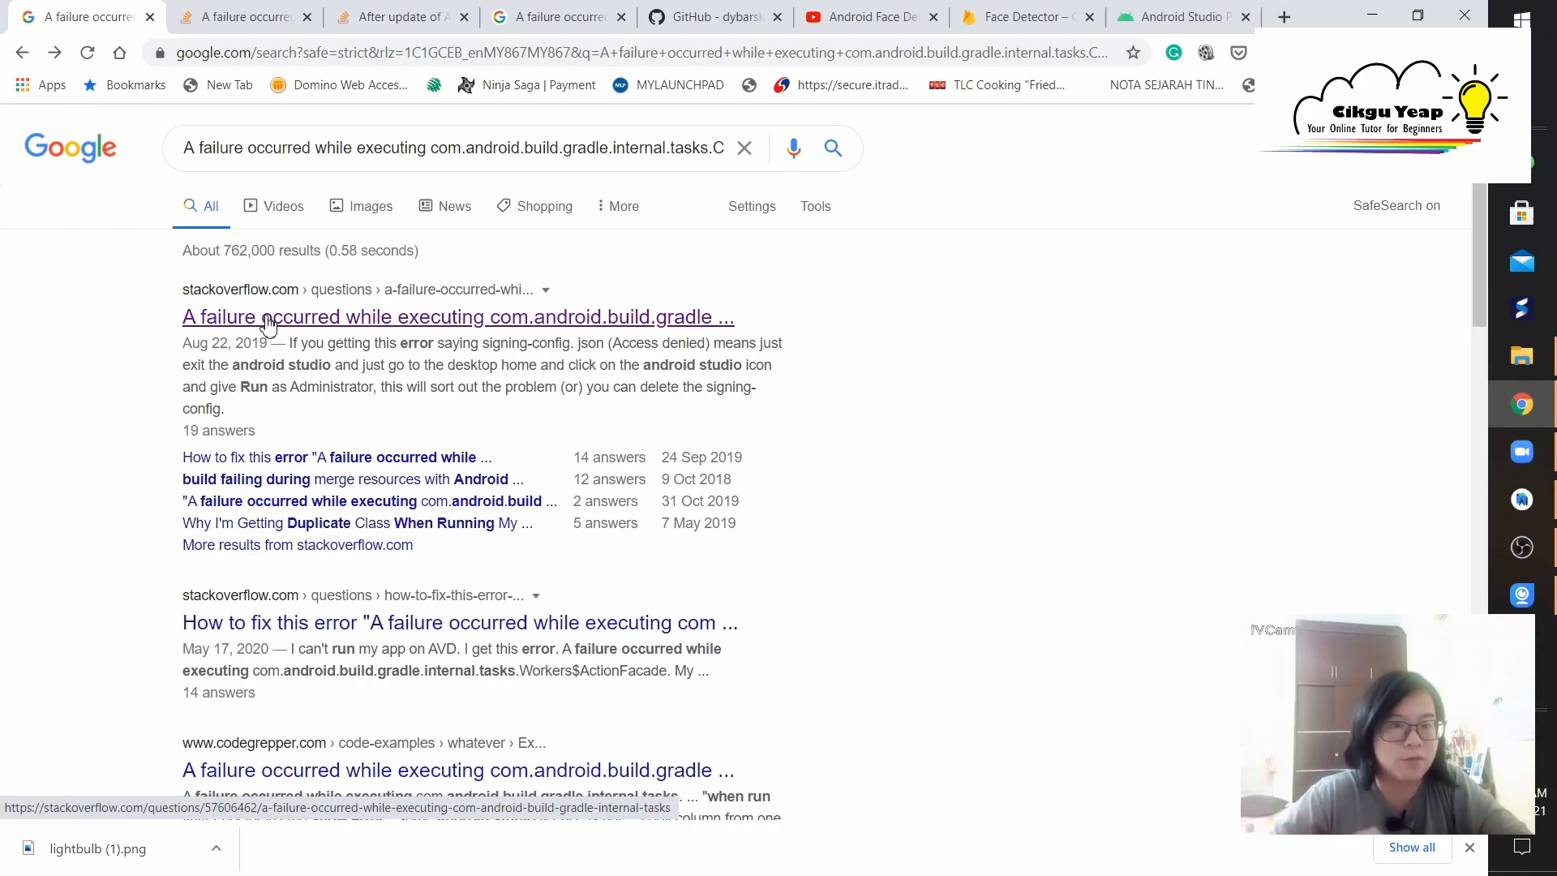
left_click(266, 324)
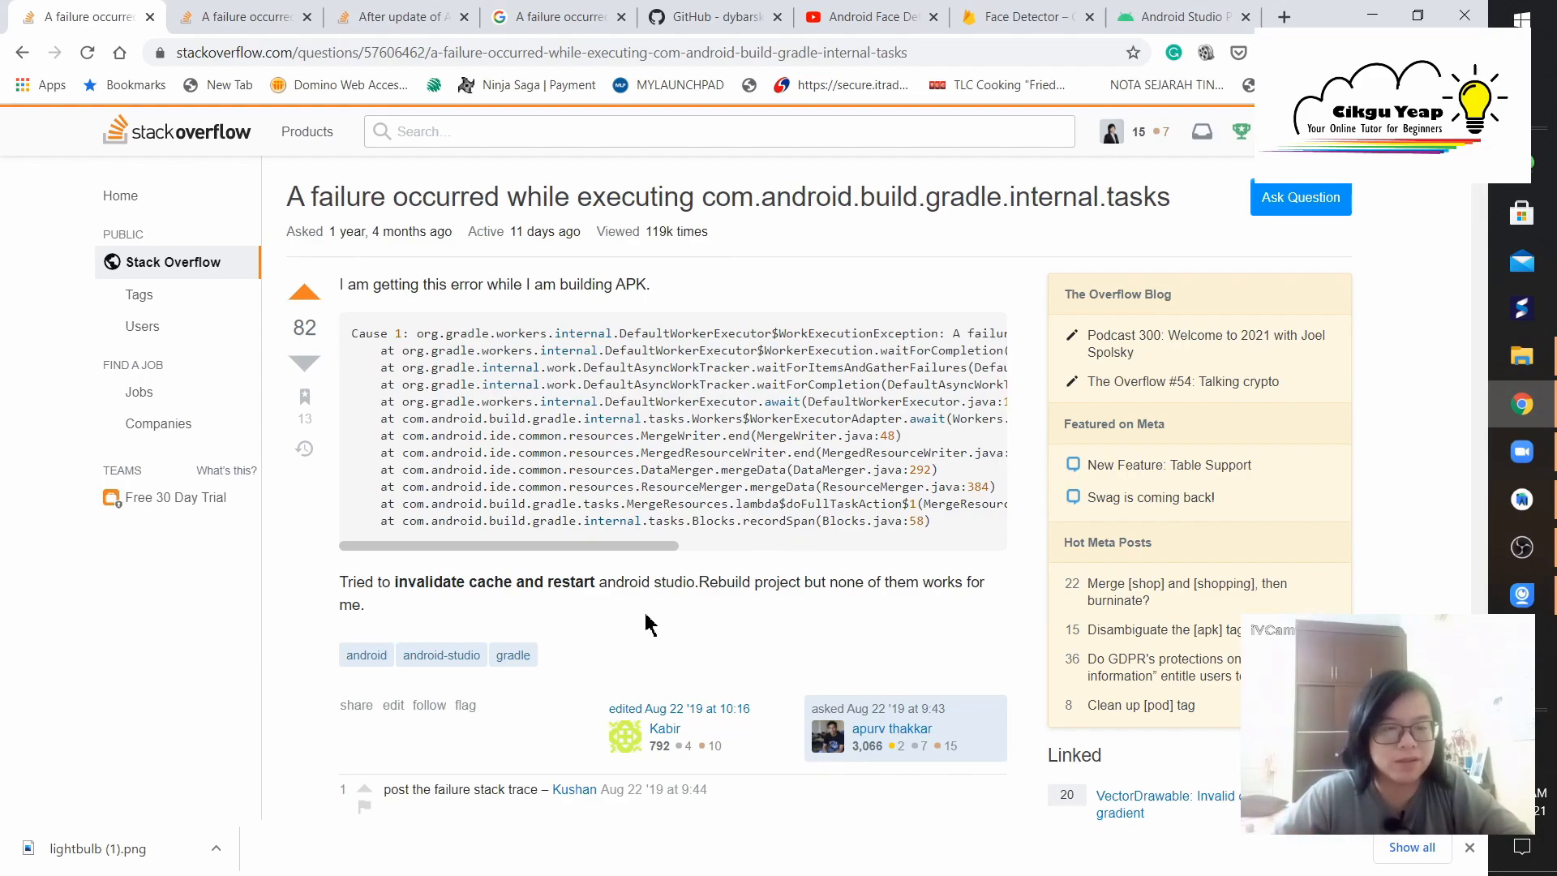
scroll(657, 620, "down", 3)
scroll(592, 550, "up", 2)
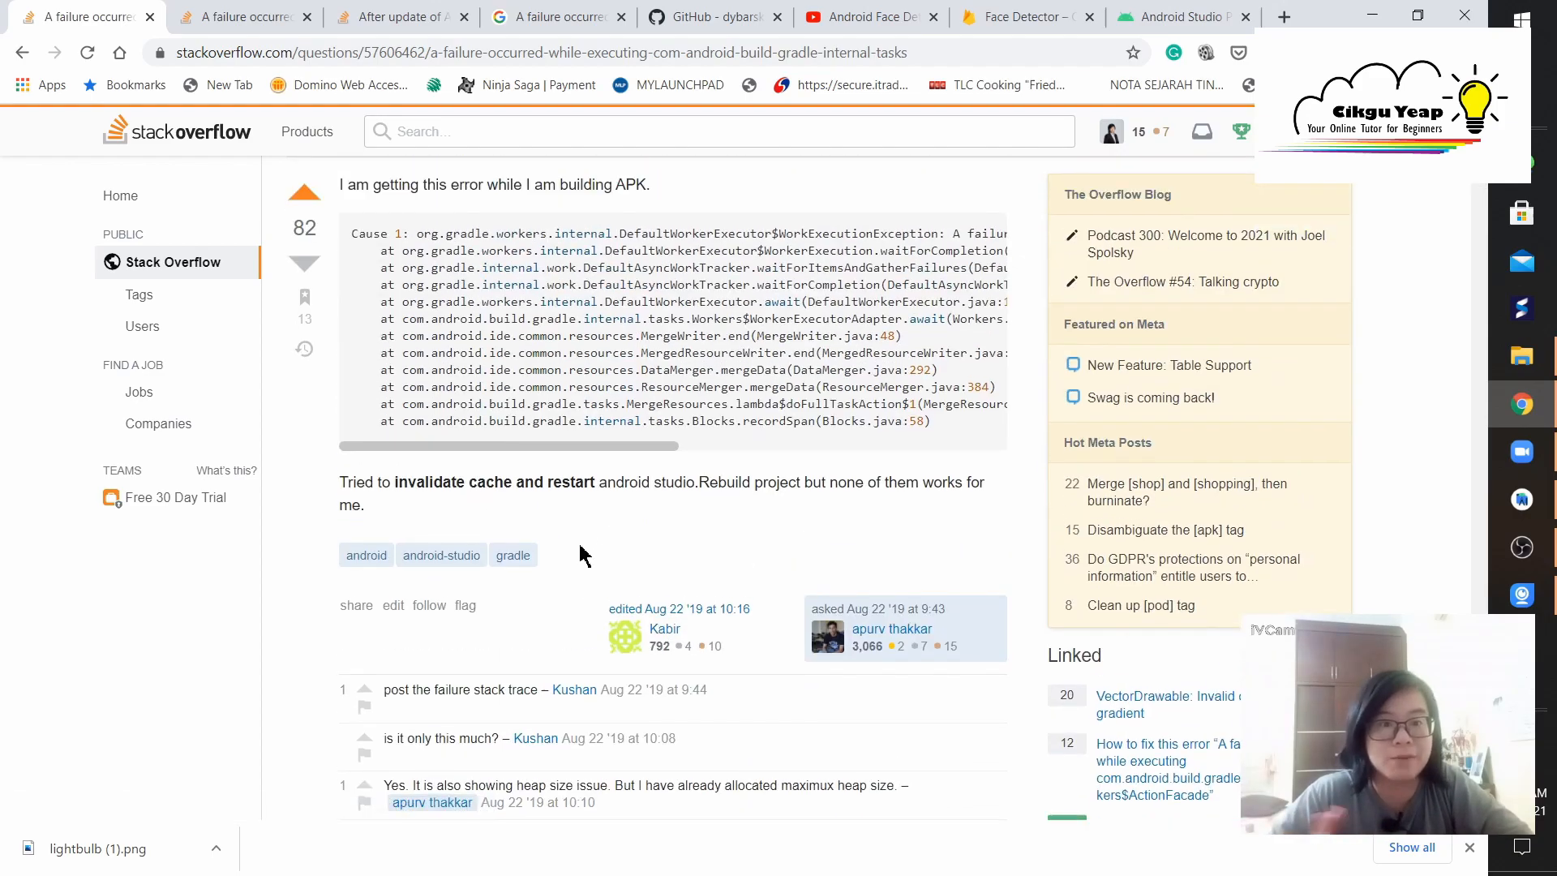
scroll(596, 553, "down", 3)
scroll(596, 554, "down", 3)
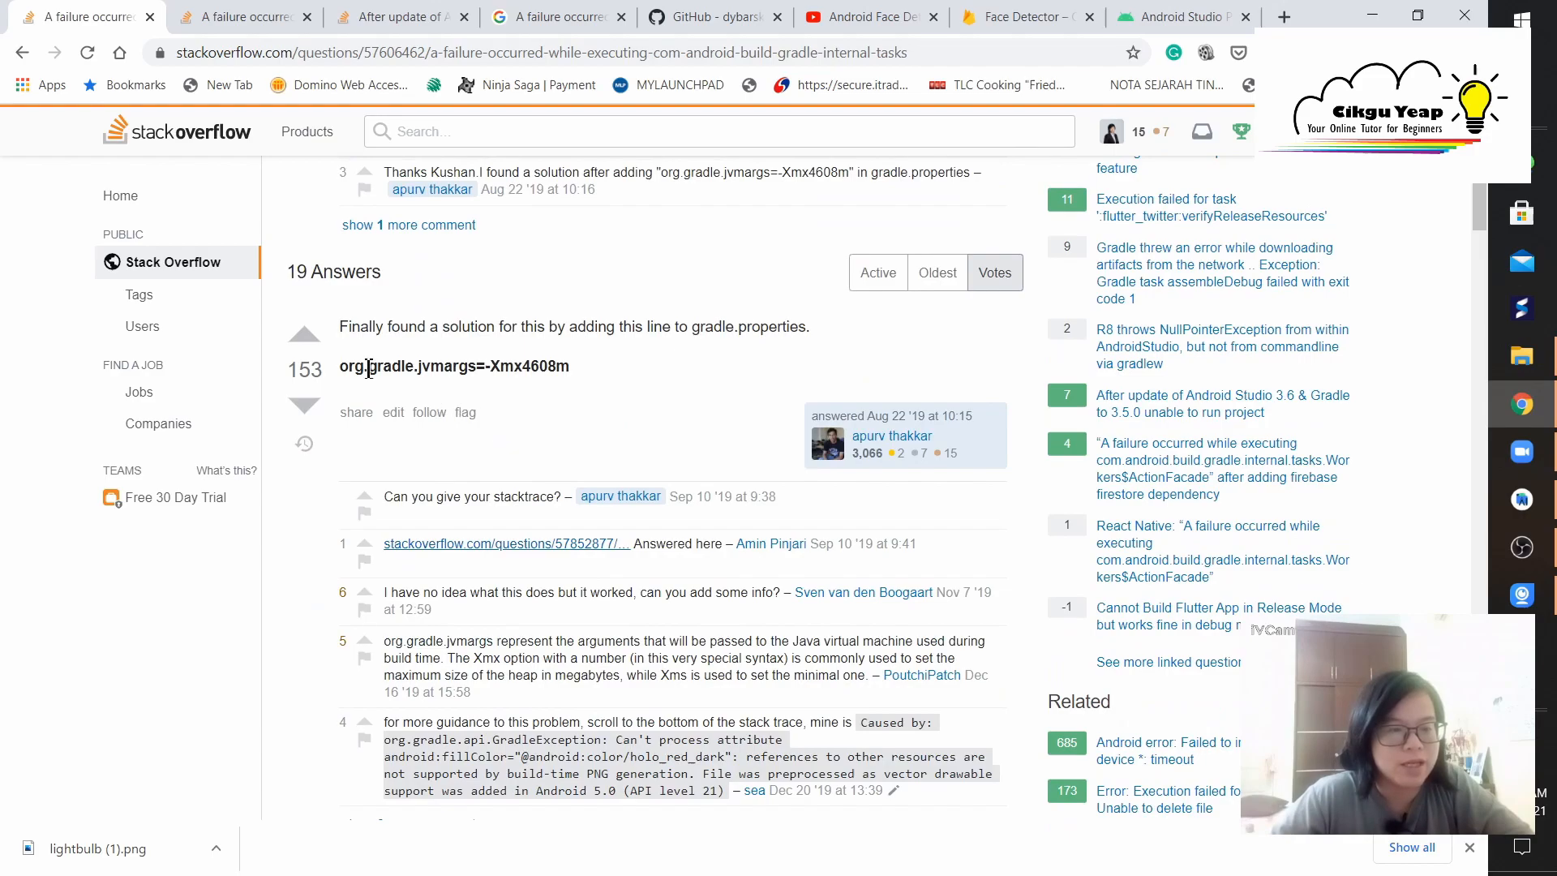
scroll(516, 379, "up", 1)
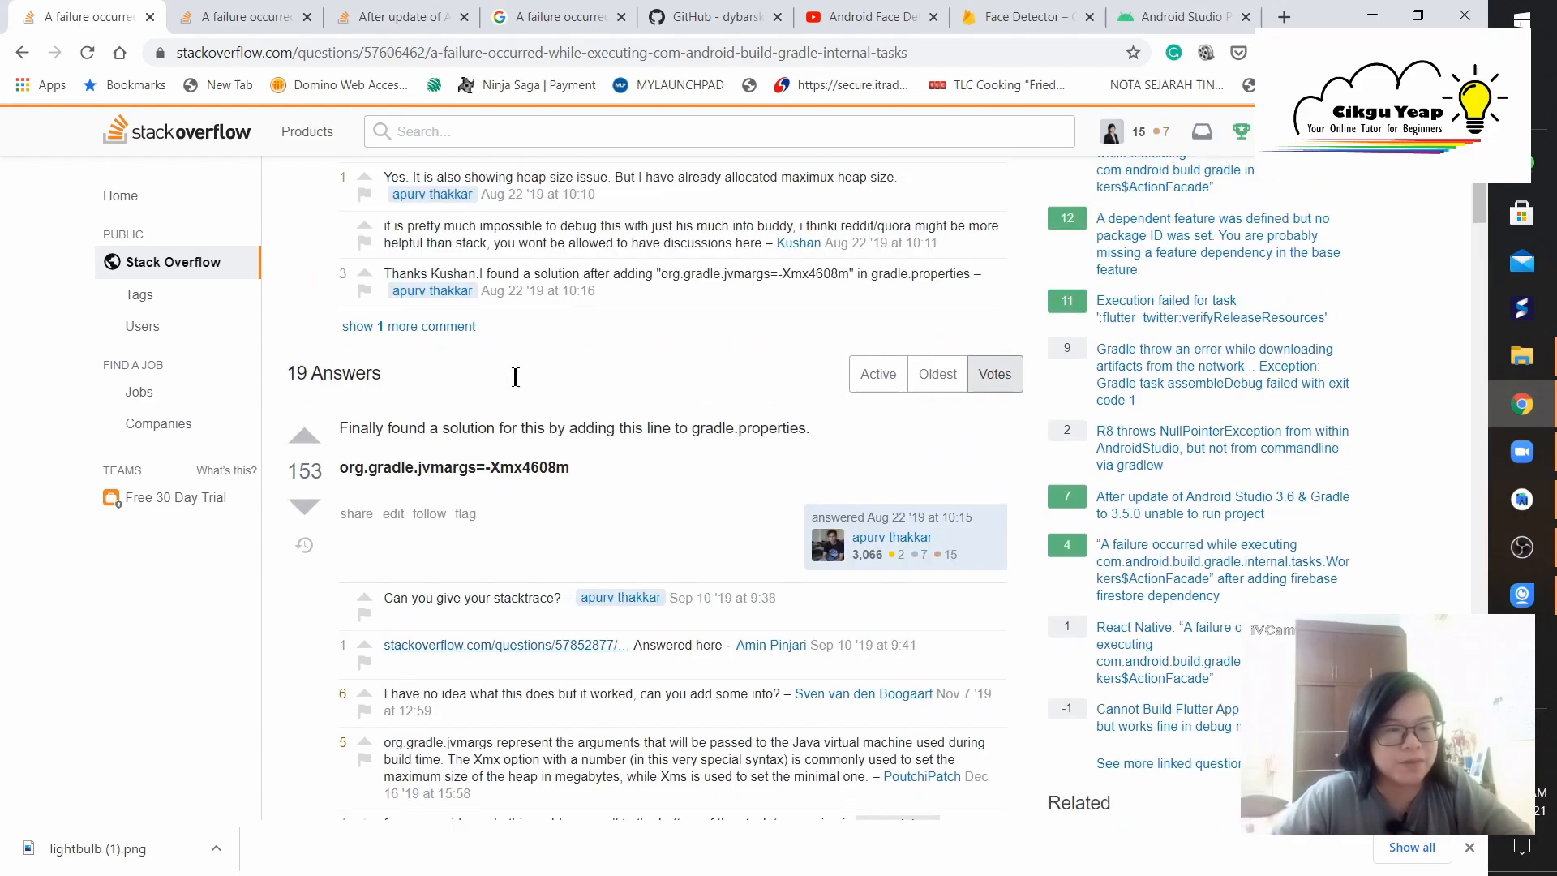
scroll(523, 390, "down", 1)
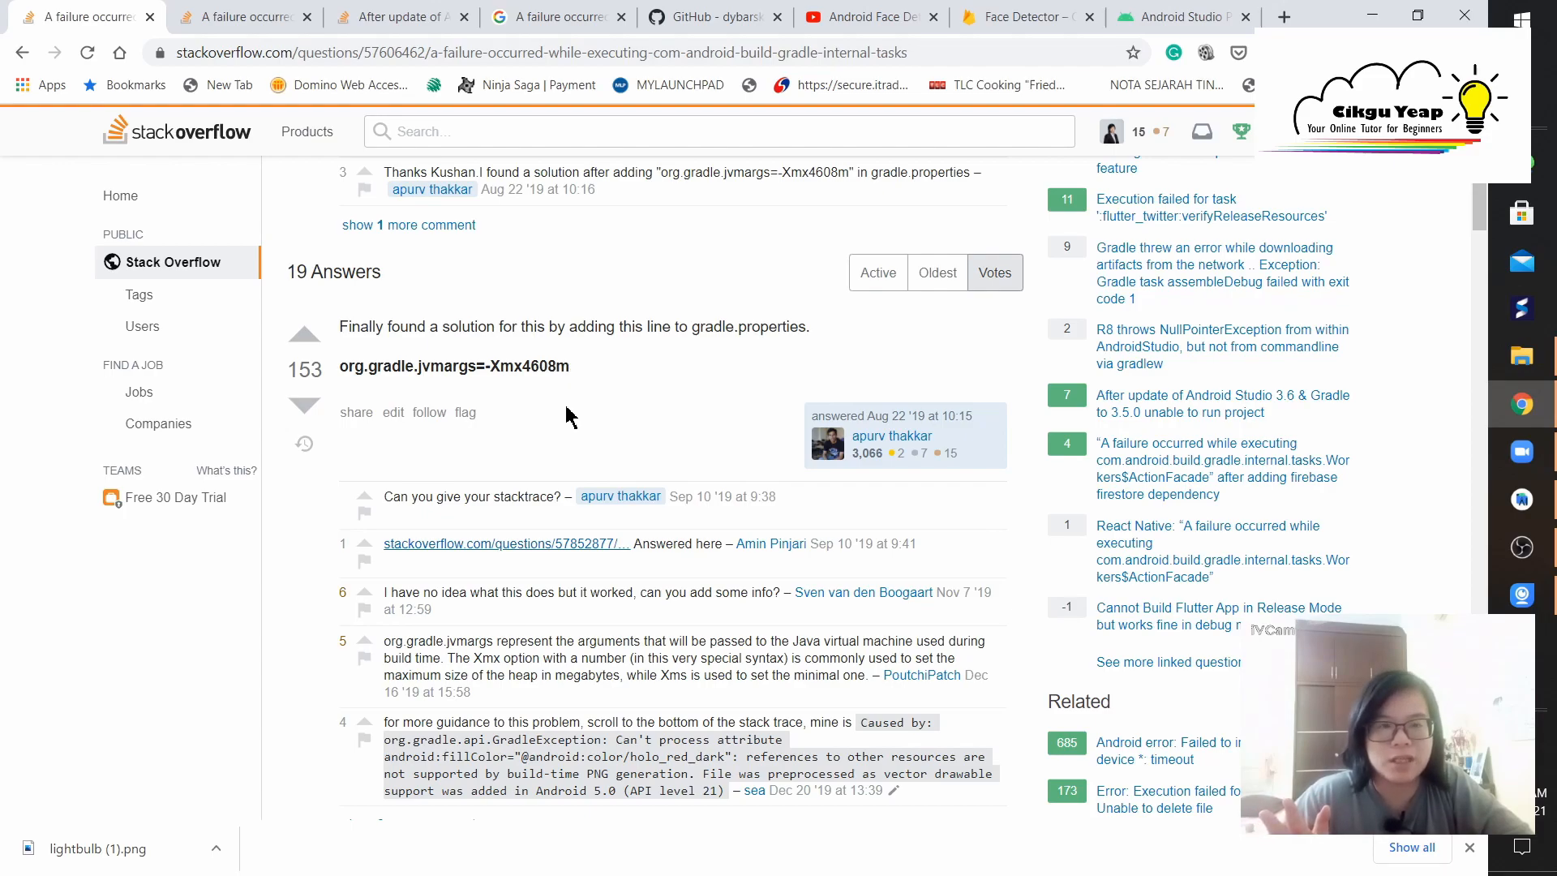
scroll(566, 416, "up", 2)
scroll(566, 417, "up", 2)
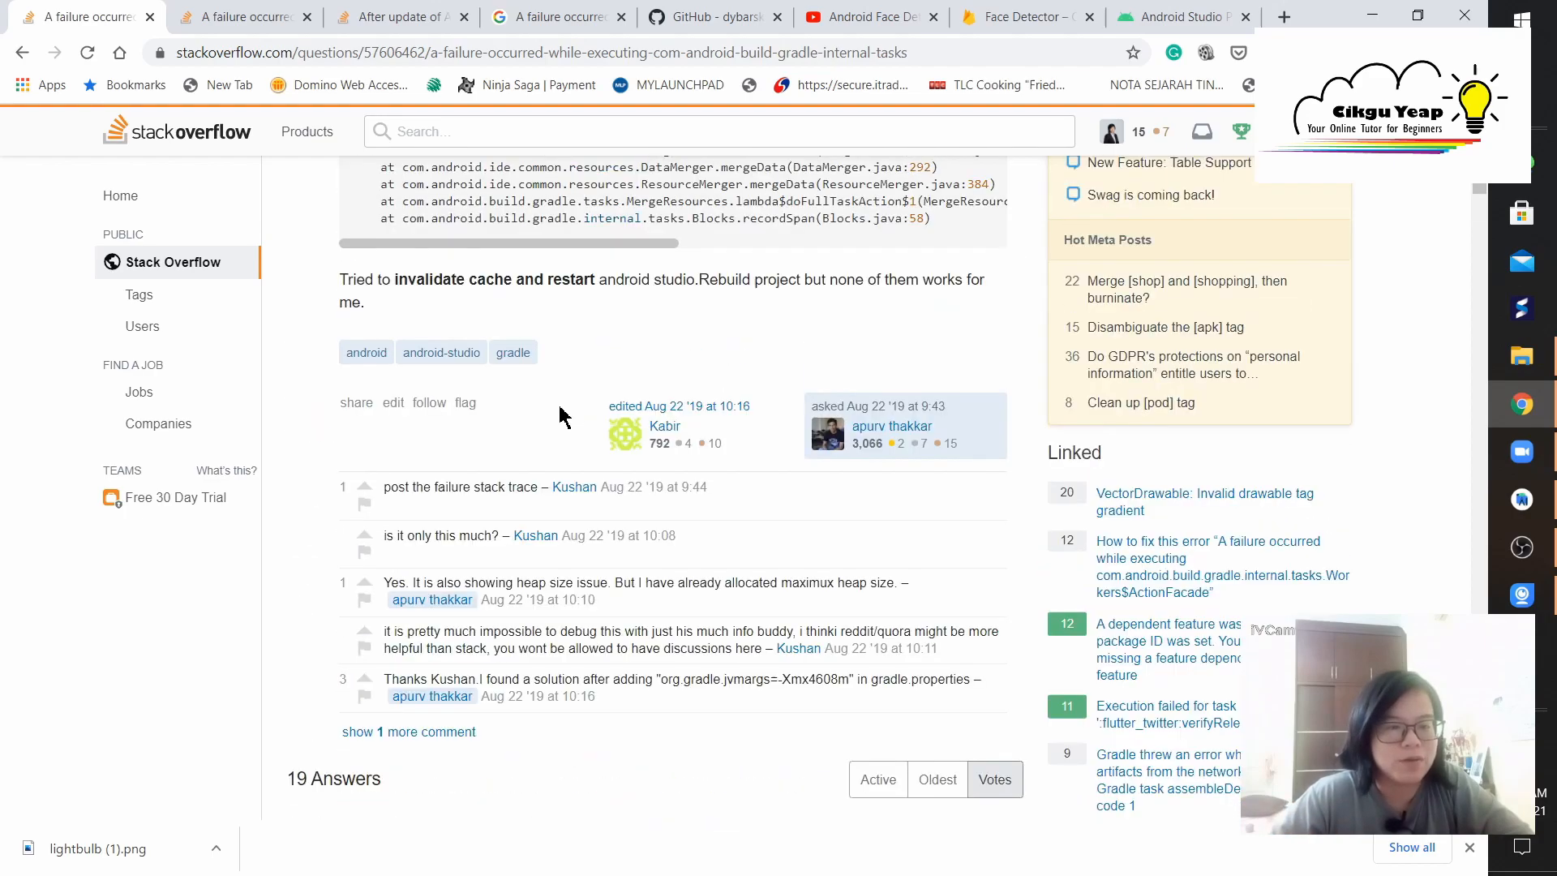
scroll(561, 414, "up", 3)
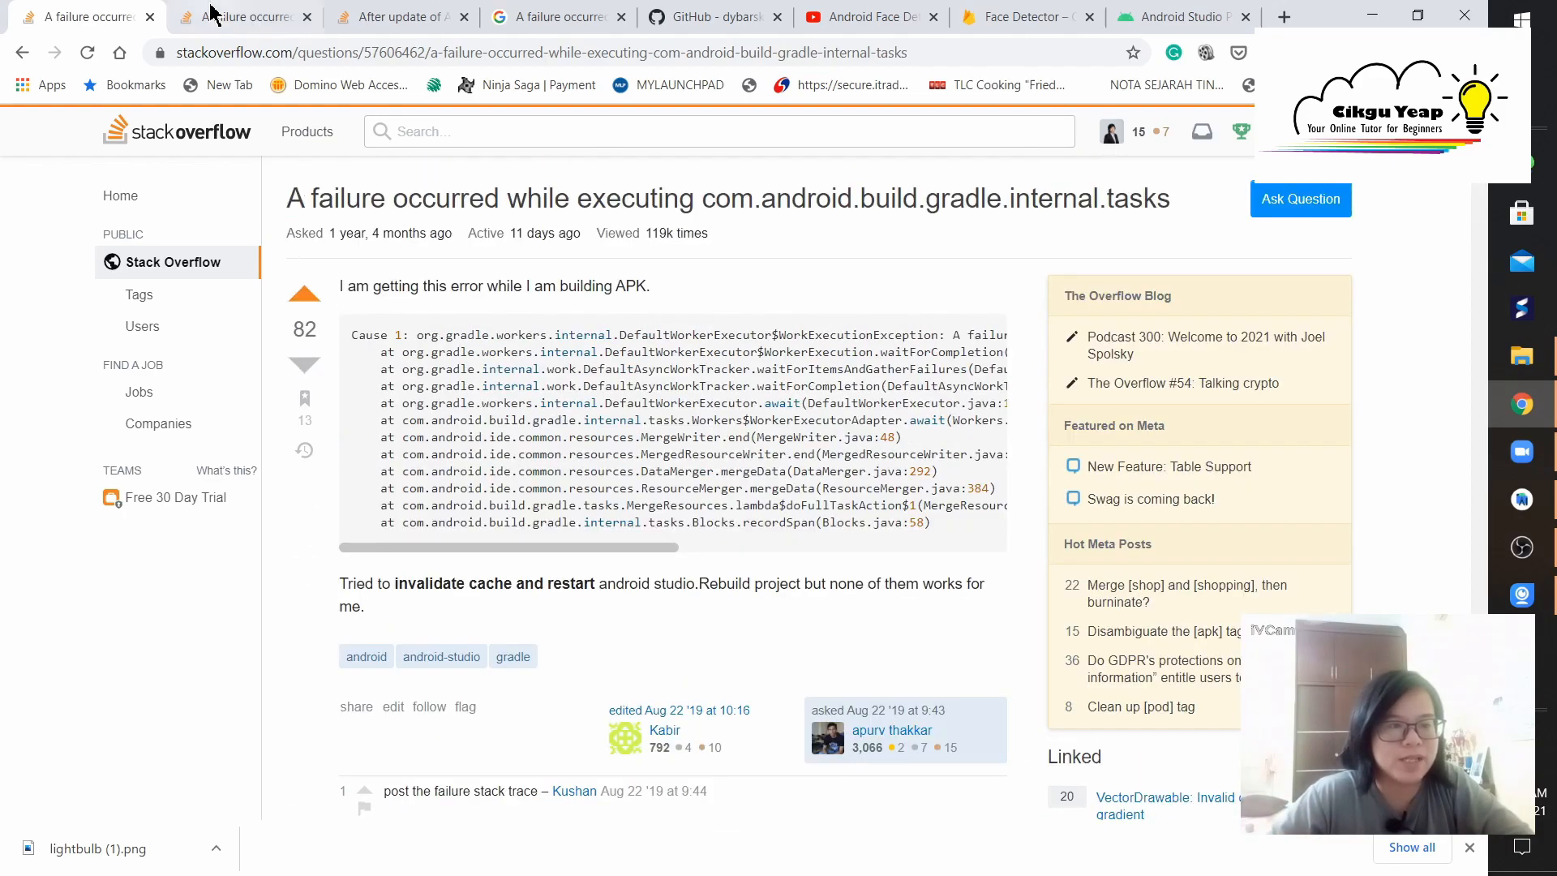
scroll(426, 365, "down", 3)
scroll(499, 441, "down", 2)
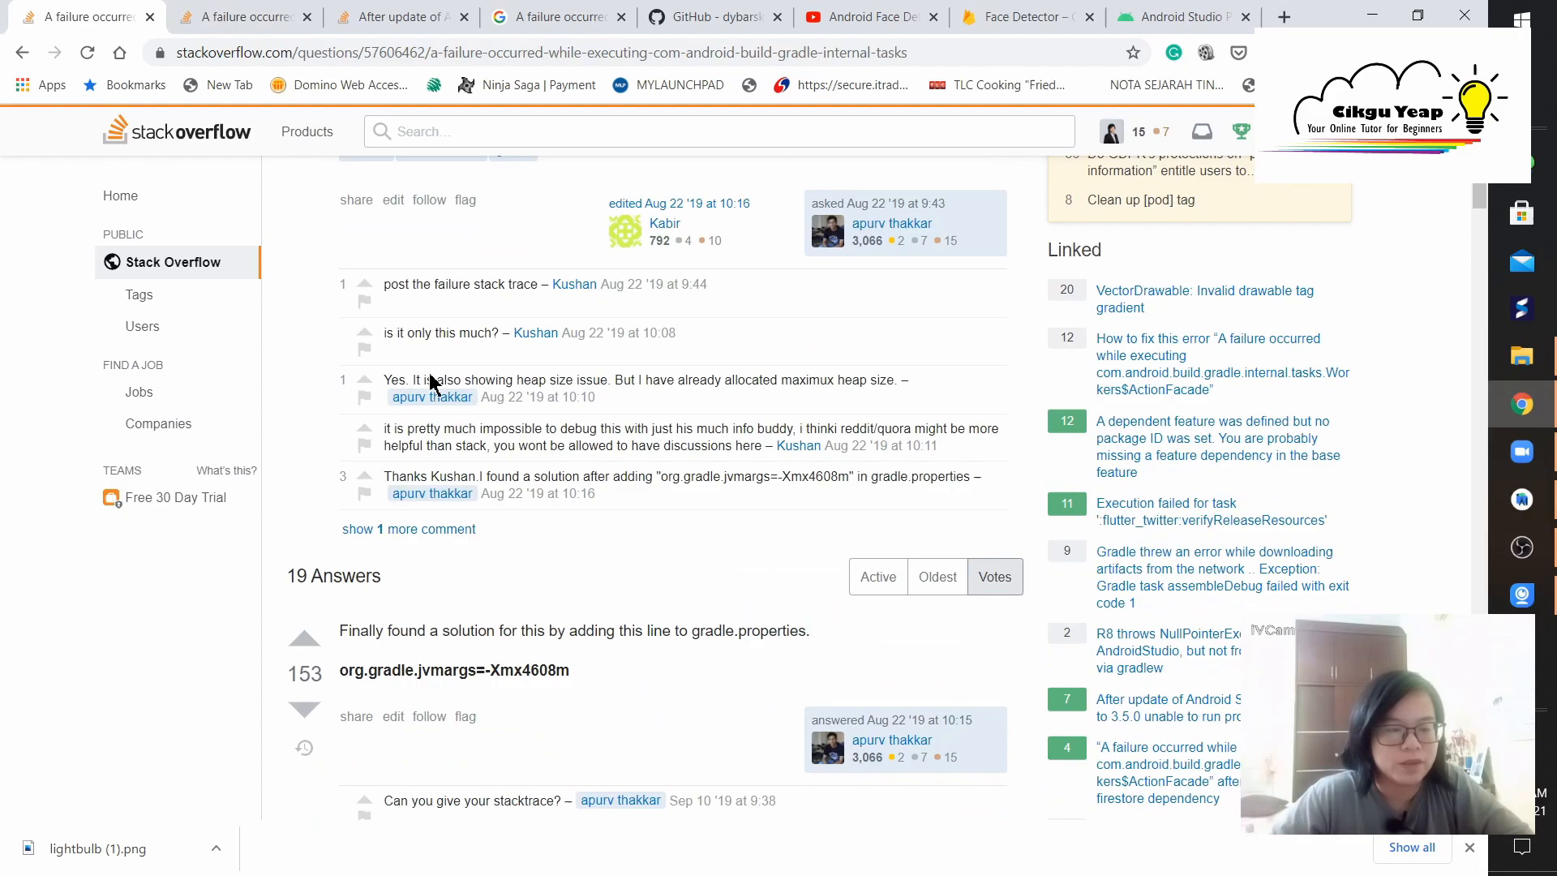
scroll(500, 441, "down", 2)
scroll(500, 440, "down", 2)
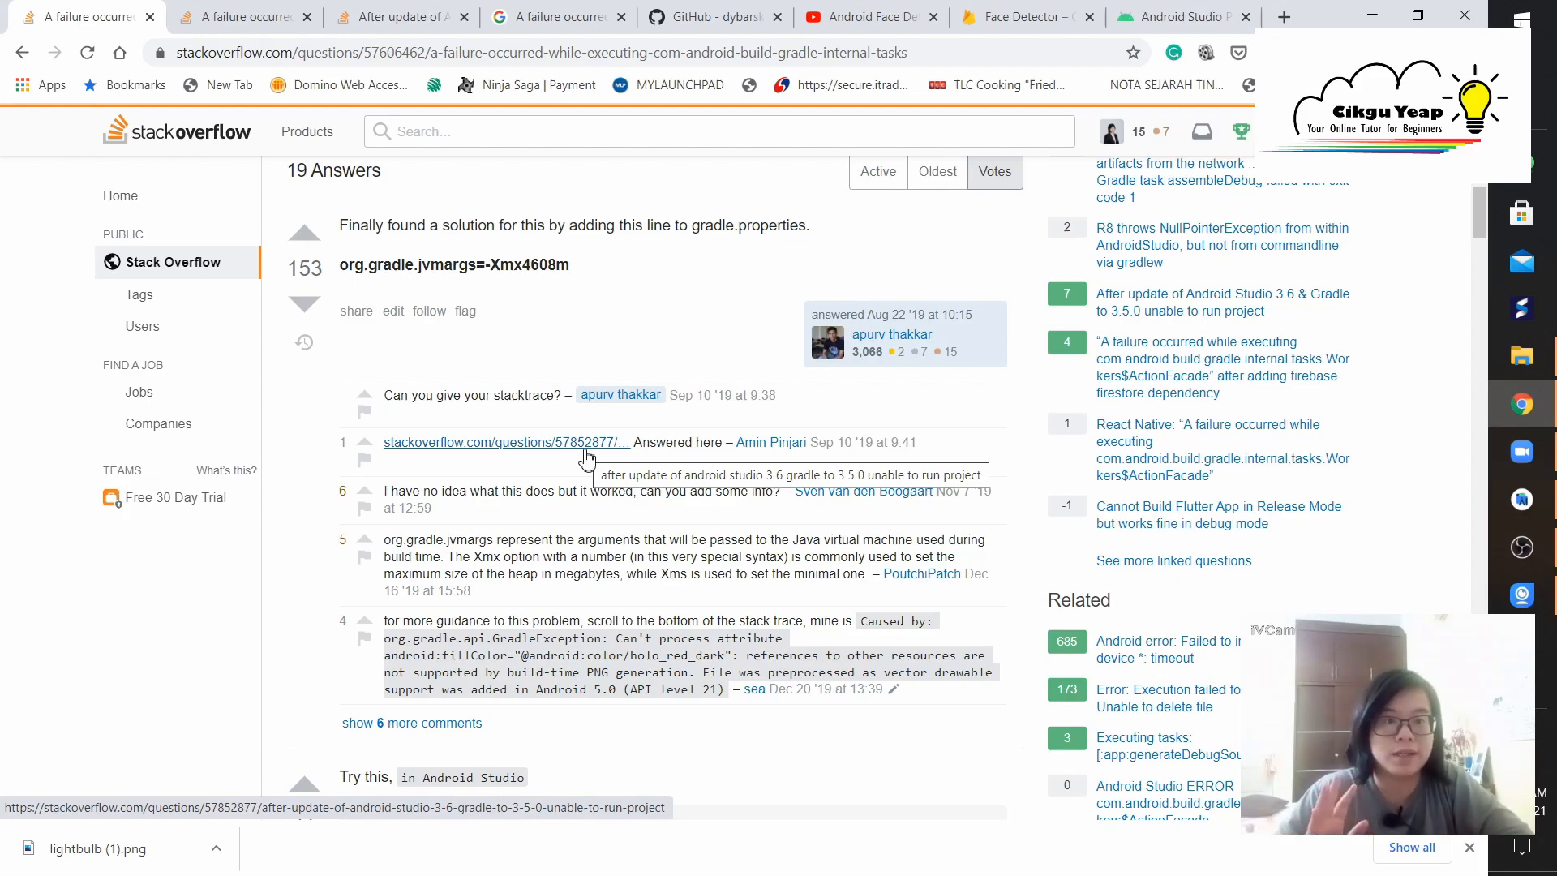
Open the linked question, select its org.gradle.jvmargs=-Xmx4608m line, and return to Android Studio.
left_click(588, 445)
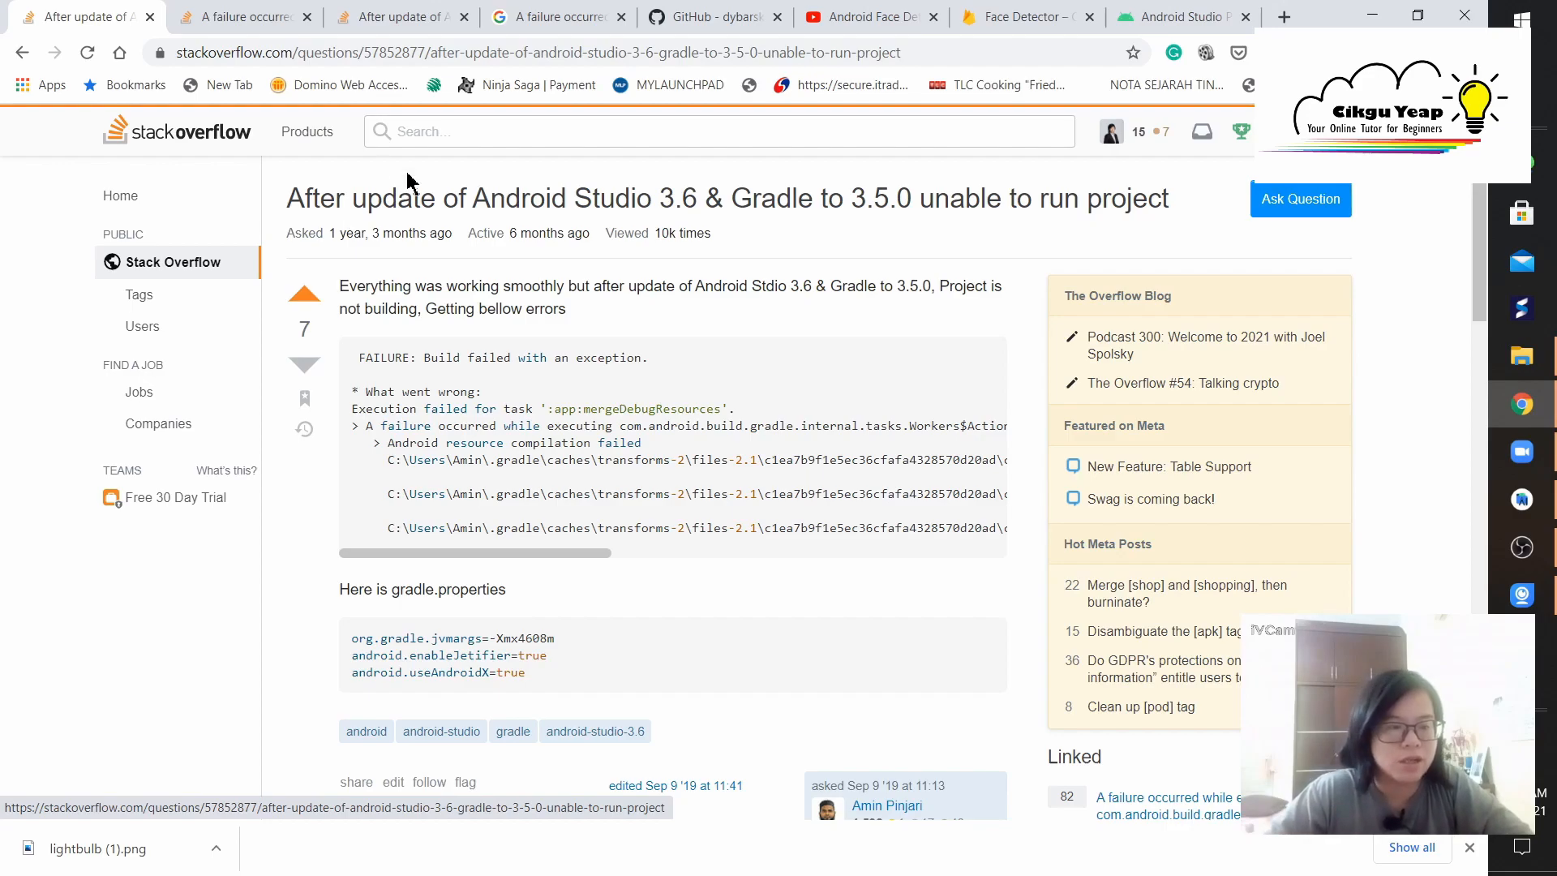
scroll(401, 486, "down", 1)
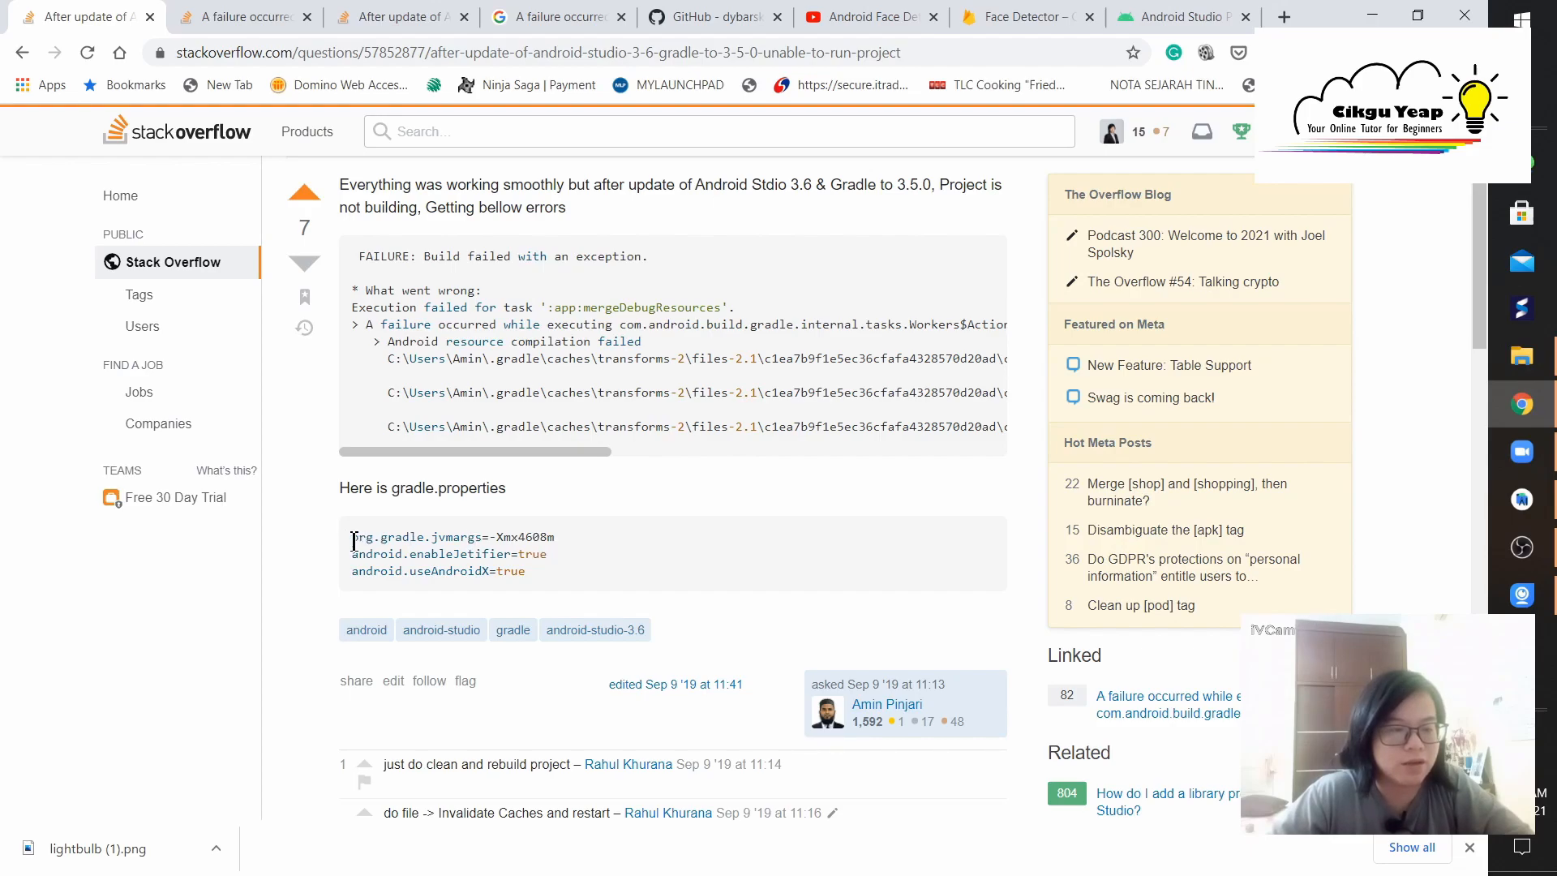
left_click_drag(352, 537, 553, 536)
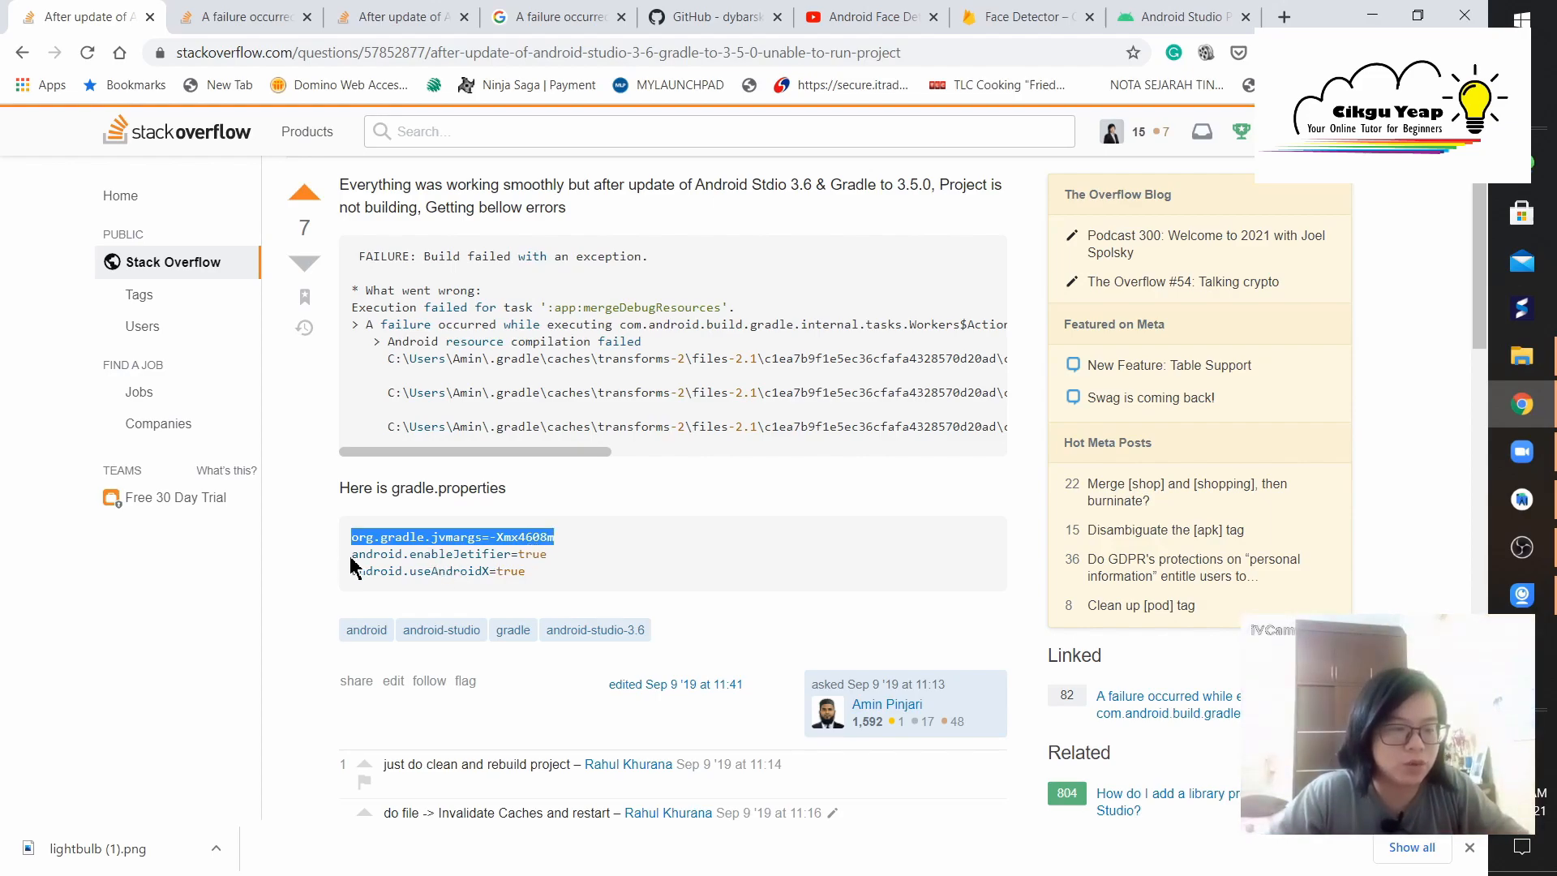
left_click_drag(353, 554, 581, 586)
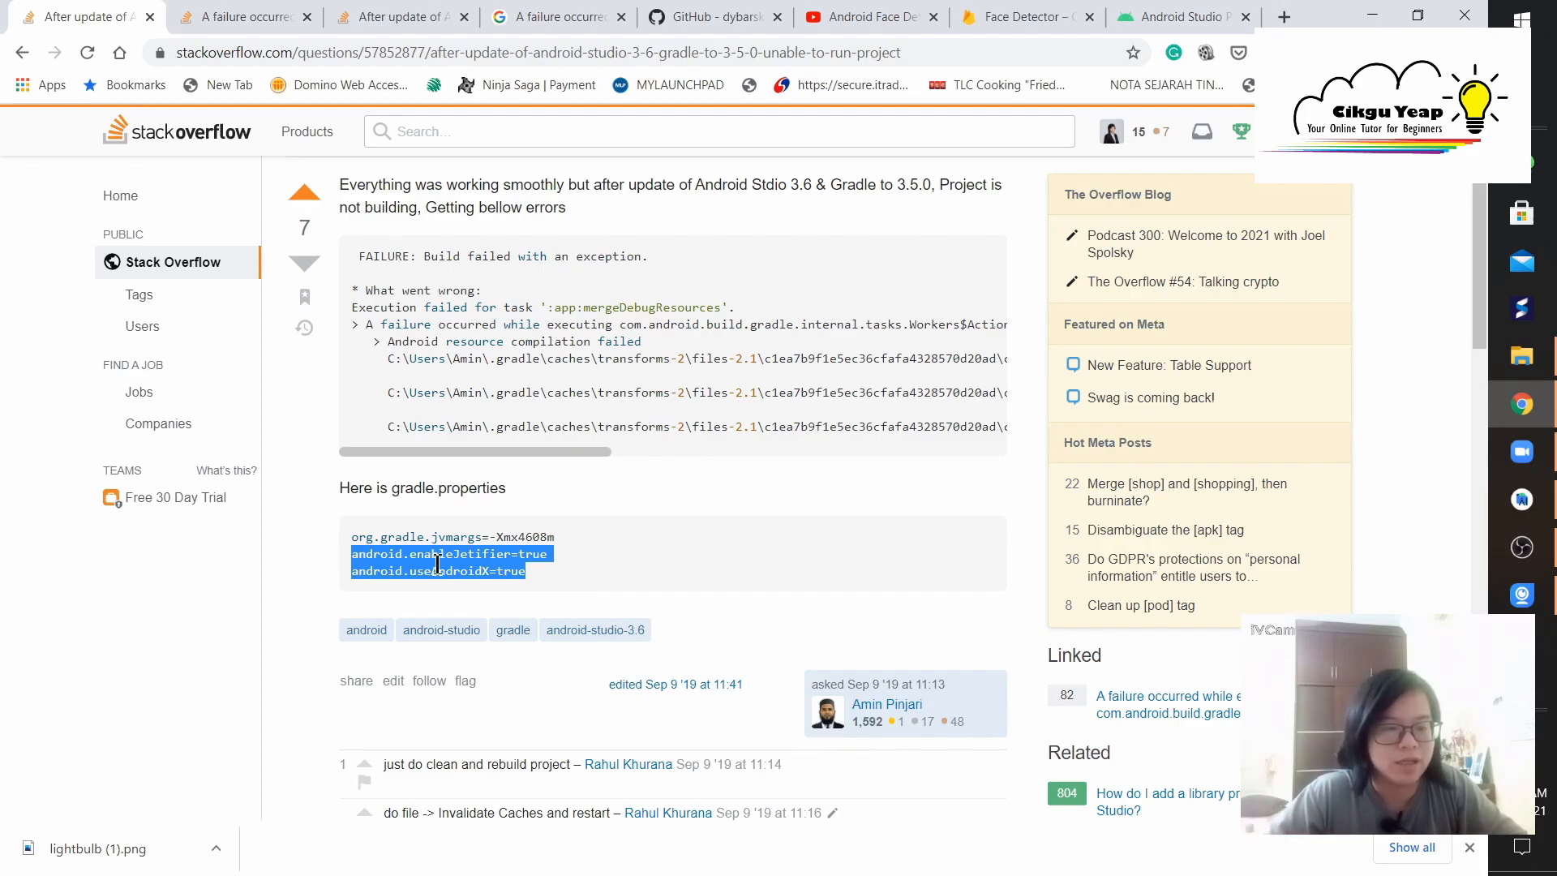
left_click_drag(352, 537, 555, 538)
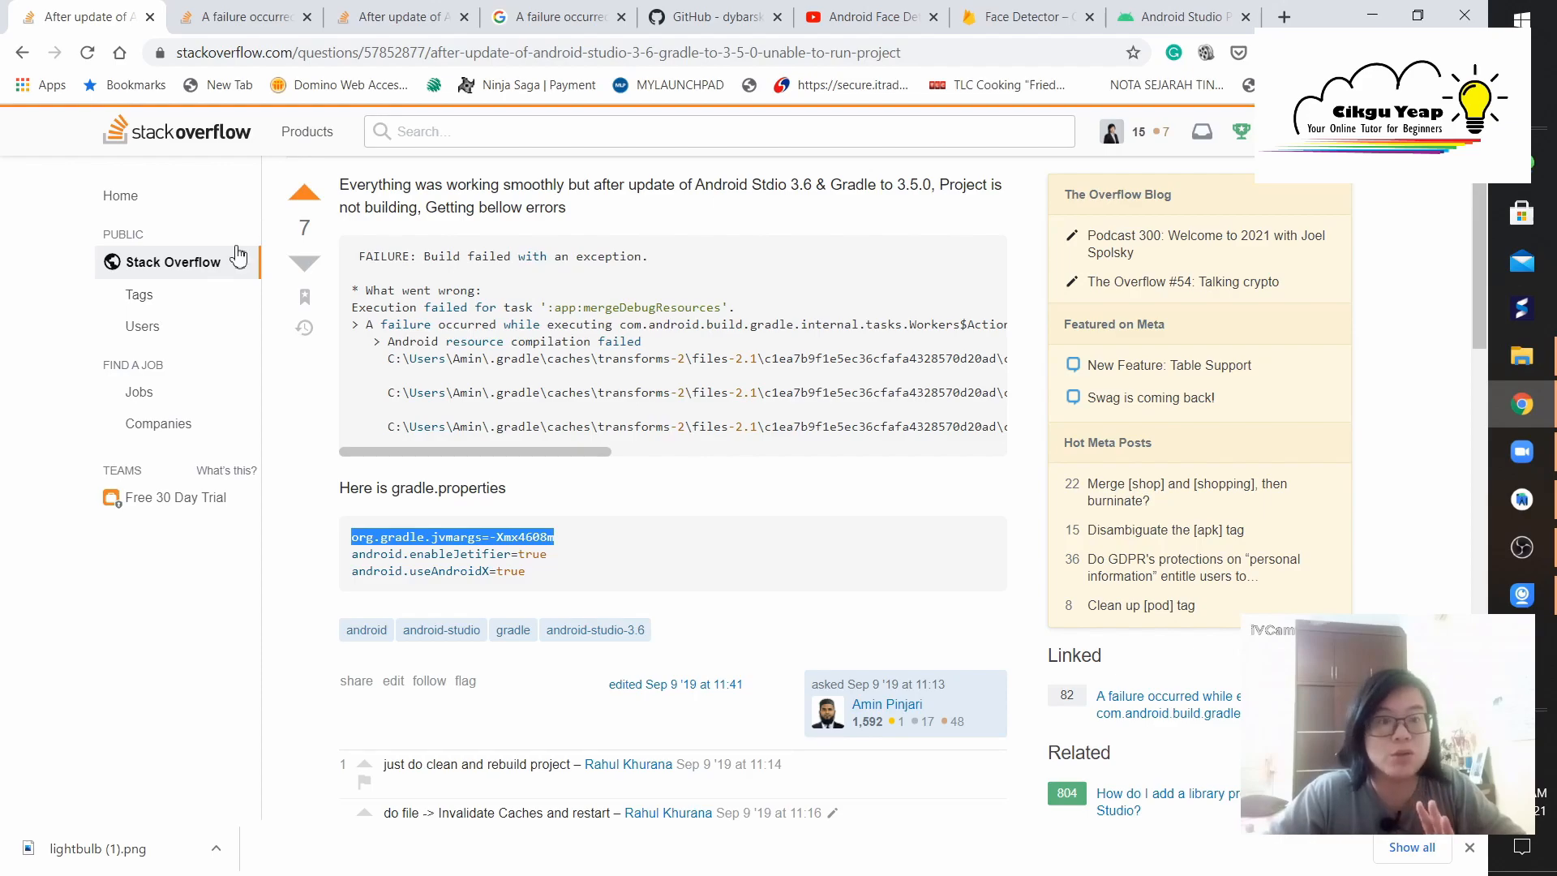
left_click(1522, 499)
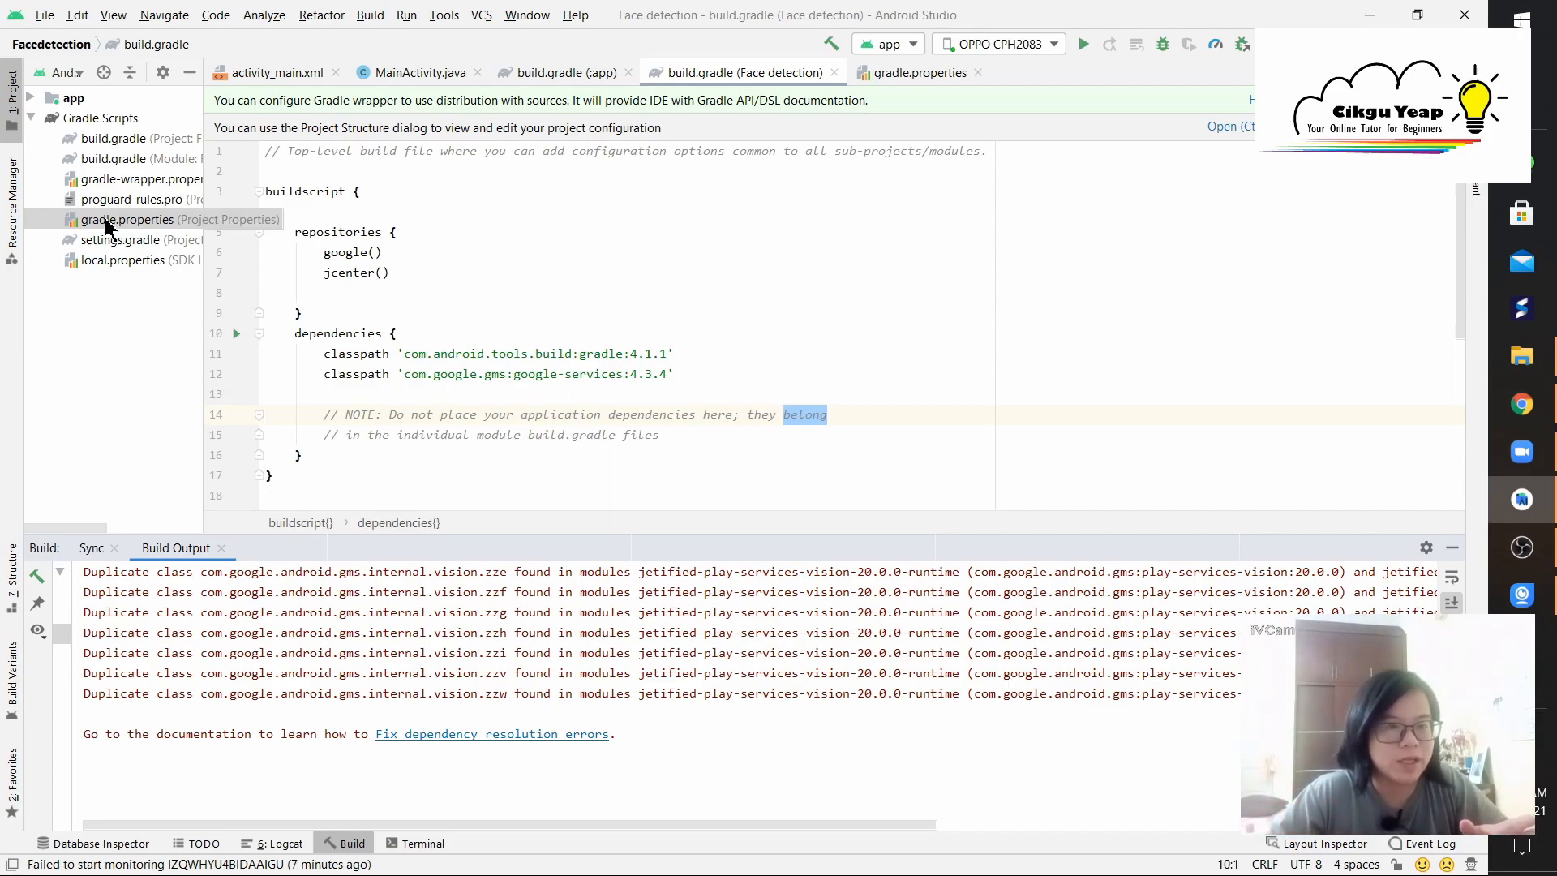
Open gradle.properties from the Gradle Scripts group in the Project panel.
left_click(32, 118)
left_click(31, 118)
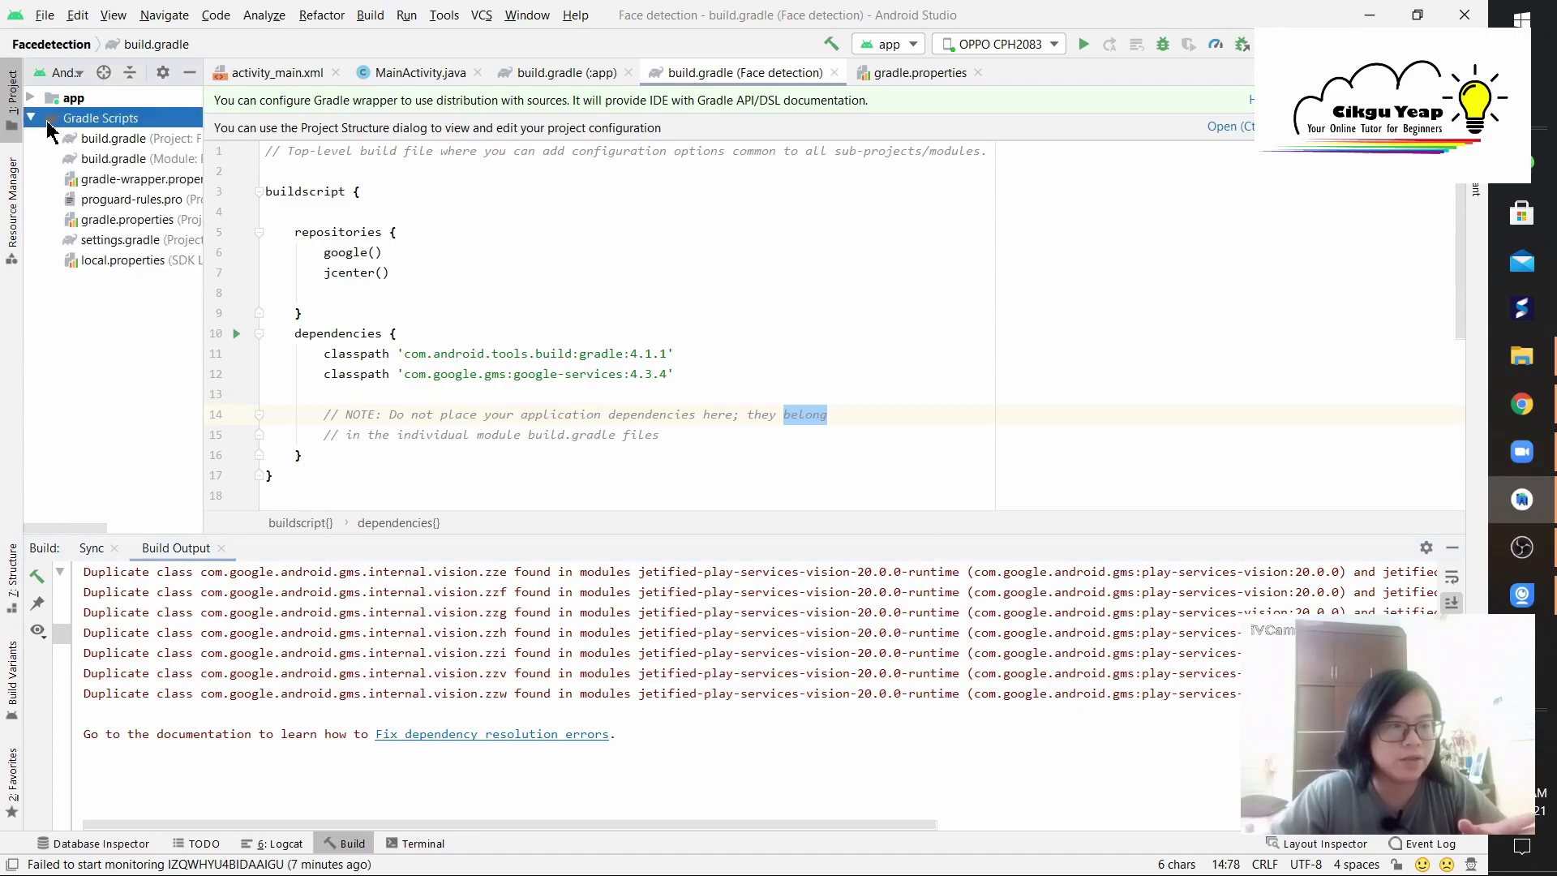
left_click(128, 218)
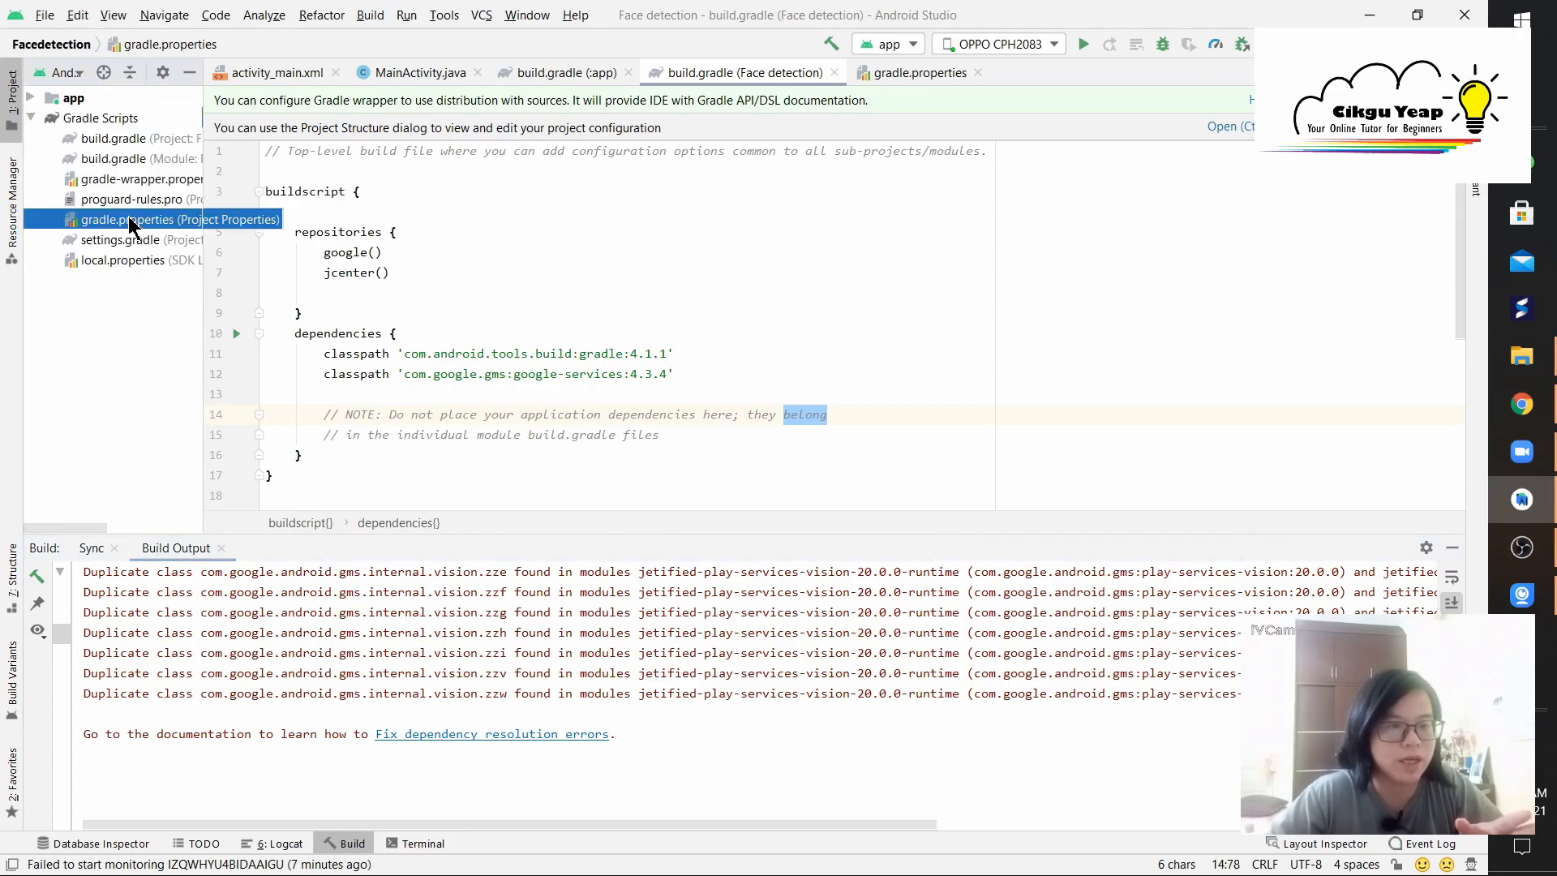
double_click(130, 226)
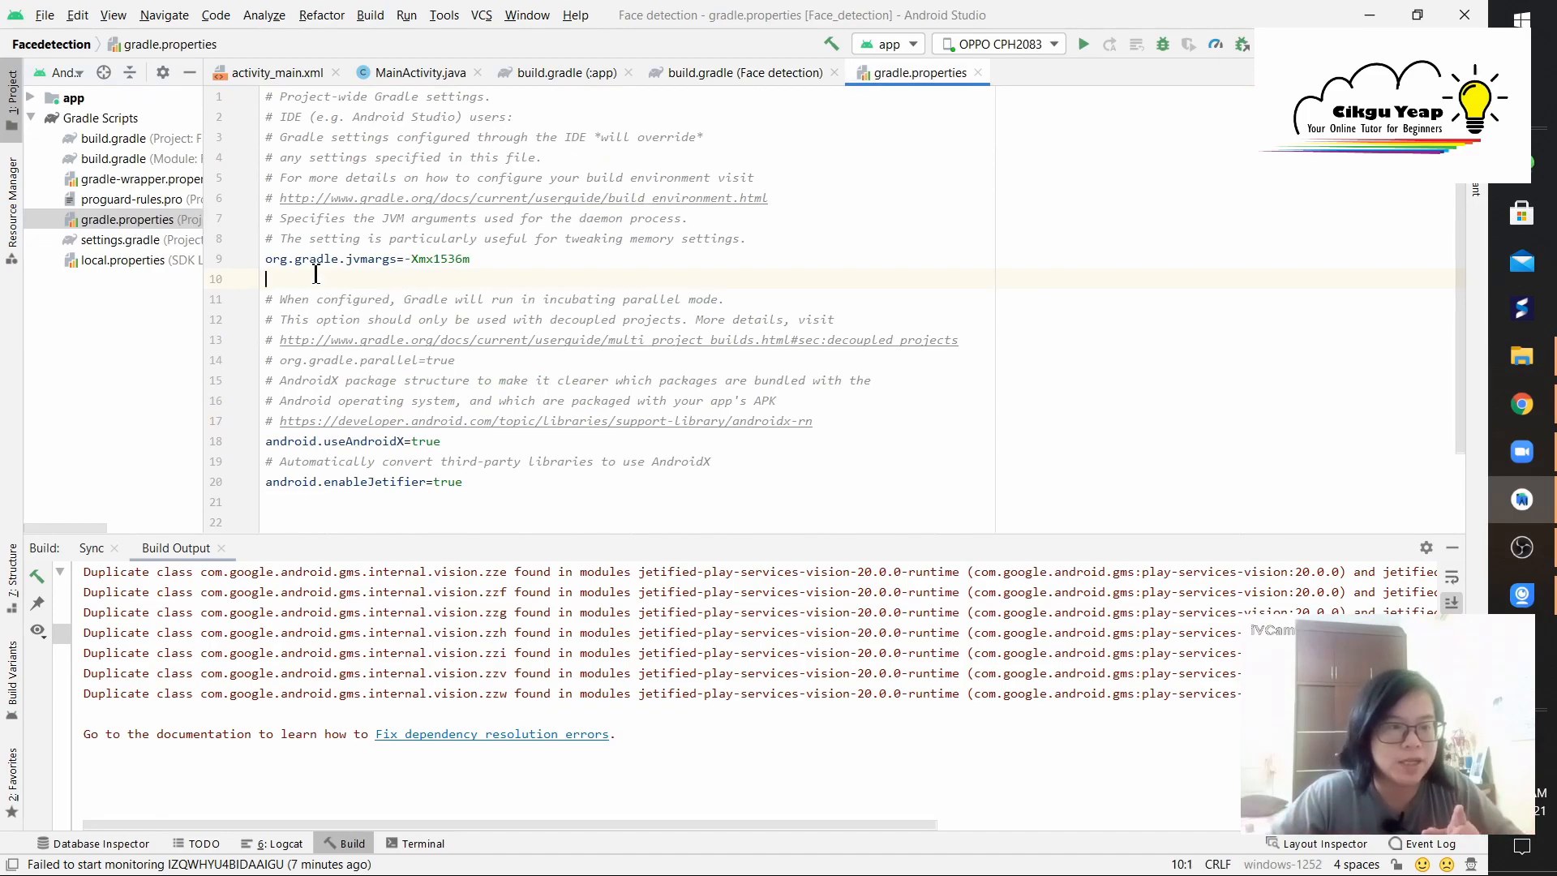
Select the existing org.gradle.jvmargs=-Xmx1536m setting on line 9 for replacement.
left_click_drag(267, 260, 529, 262)
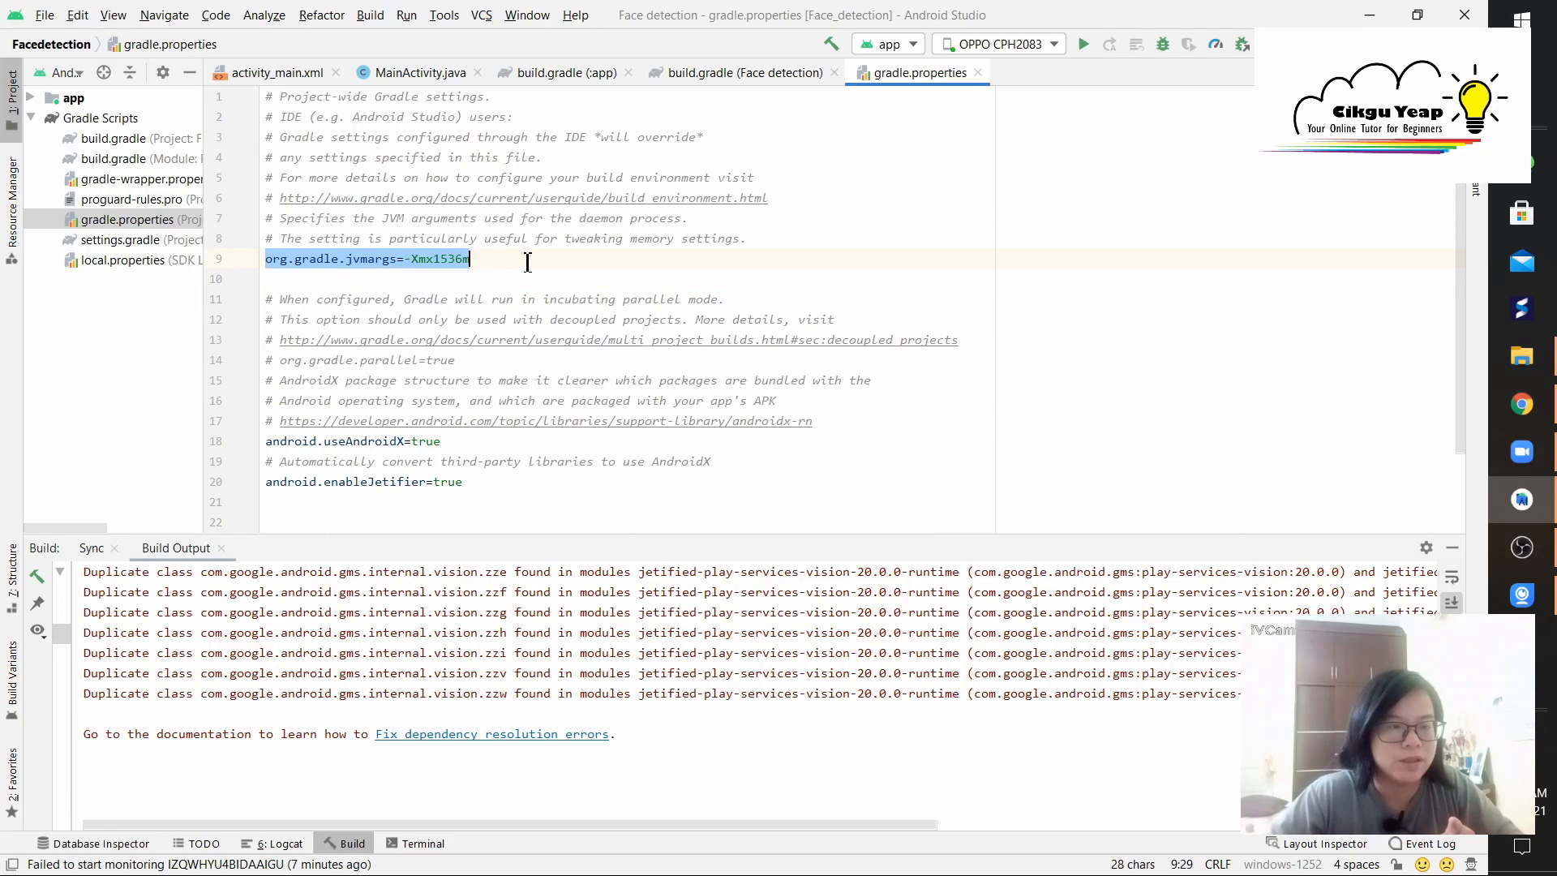
left_click(448, 261)
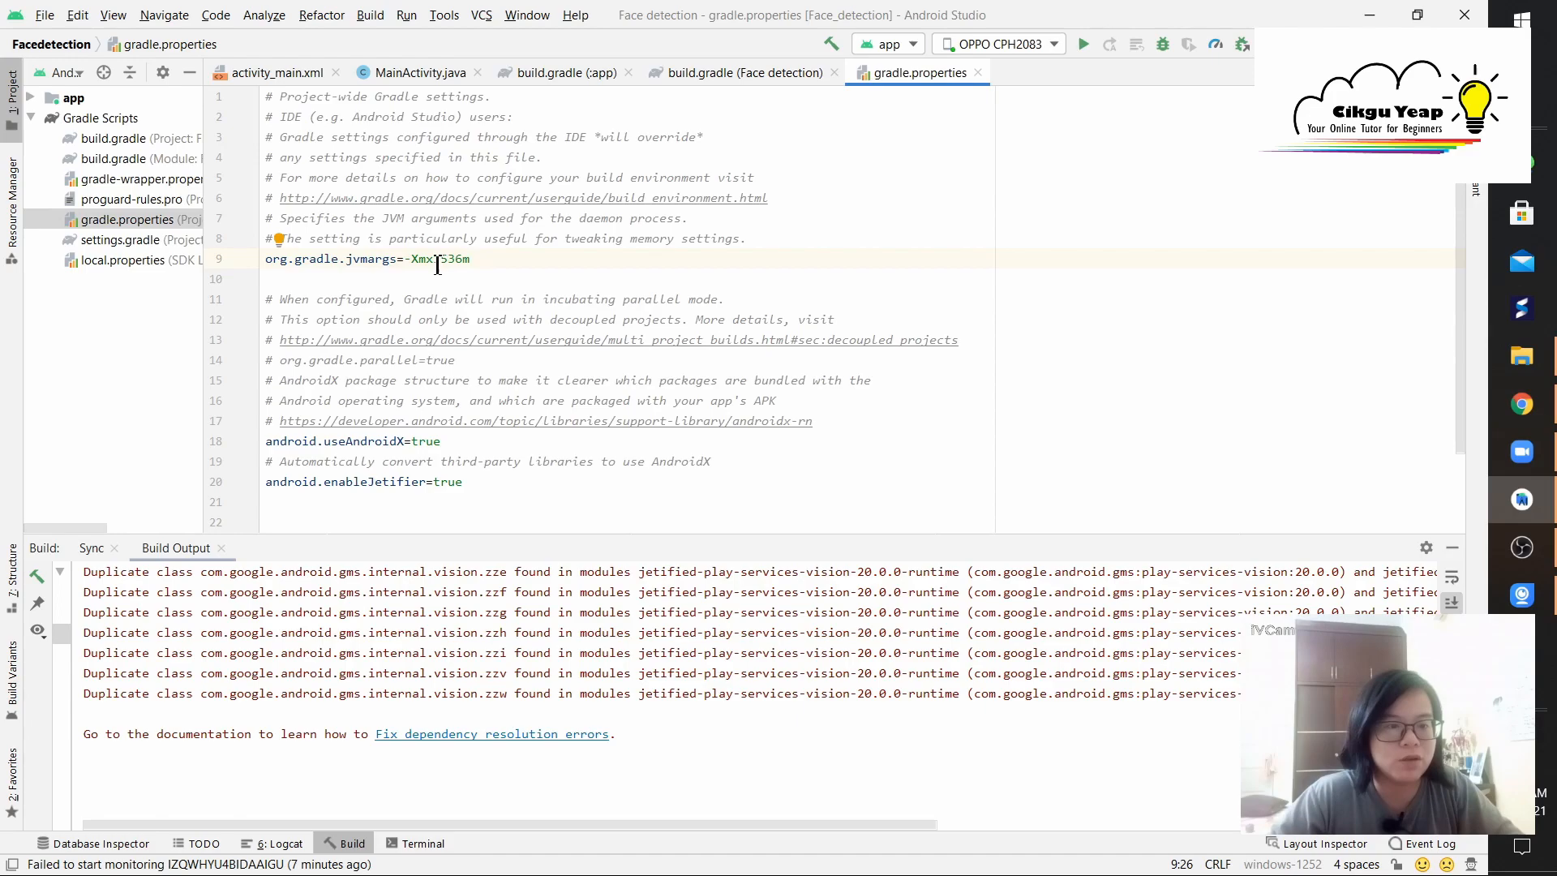
mouse_move(433, 260)
left_mouse_down()
mouse_move(467, 259)
mouse_move(267, 278)
left_mouse_up()
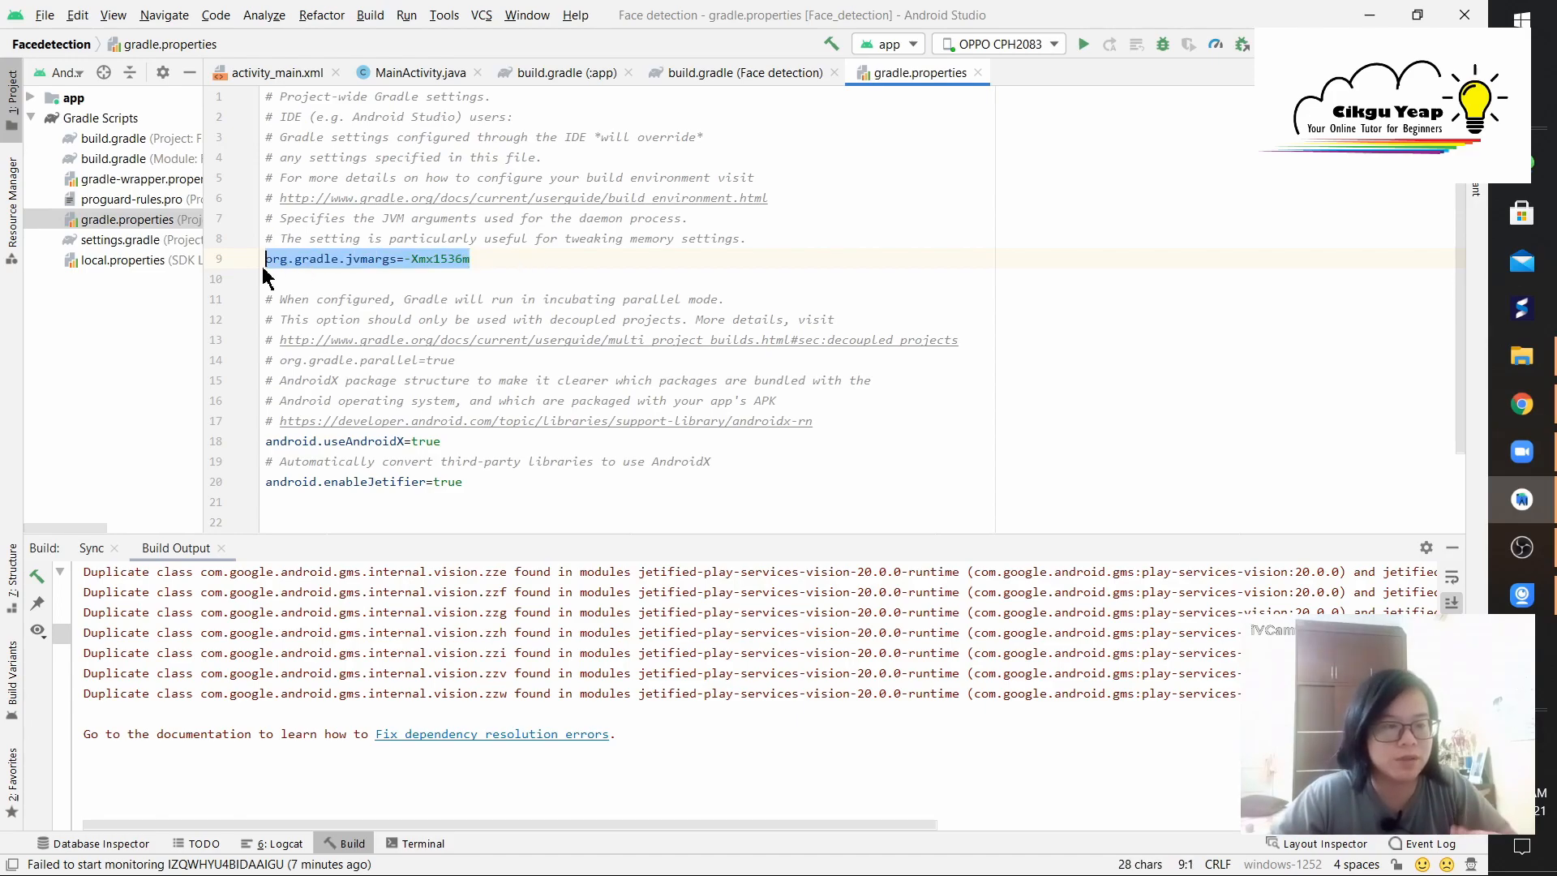
left_click_drag(296, 259, 304, 259)
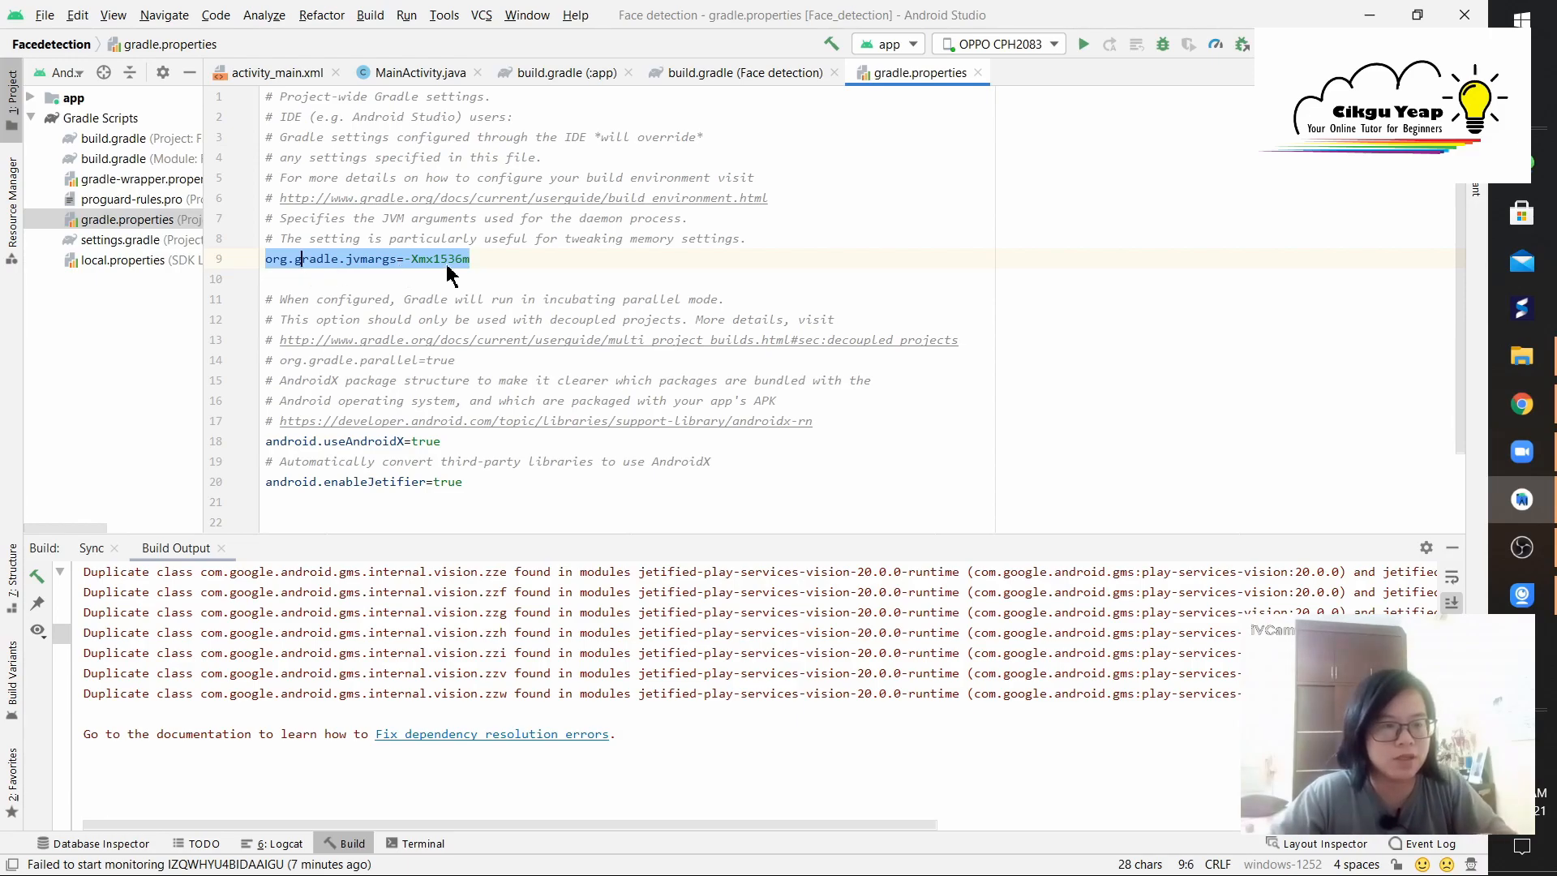
Replace line 9 with org.gradle.jvmargs=-Xmx4608m and start a Gradle sync.
type("org.gradle.jvmargs=-Xmx4608m")
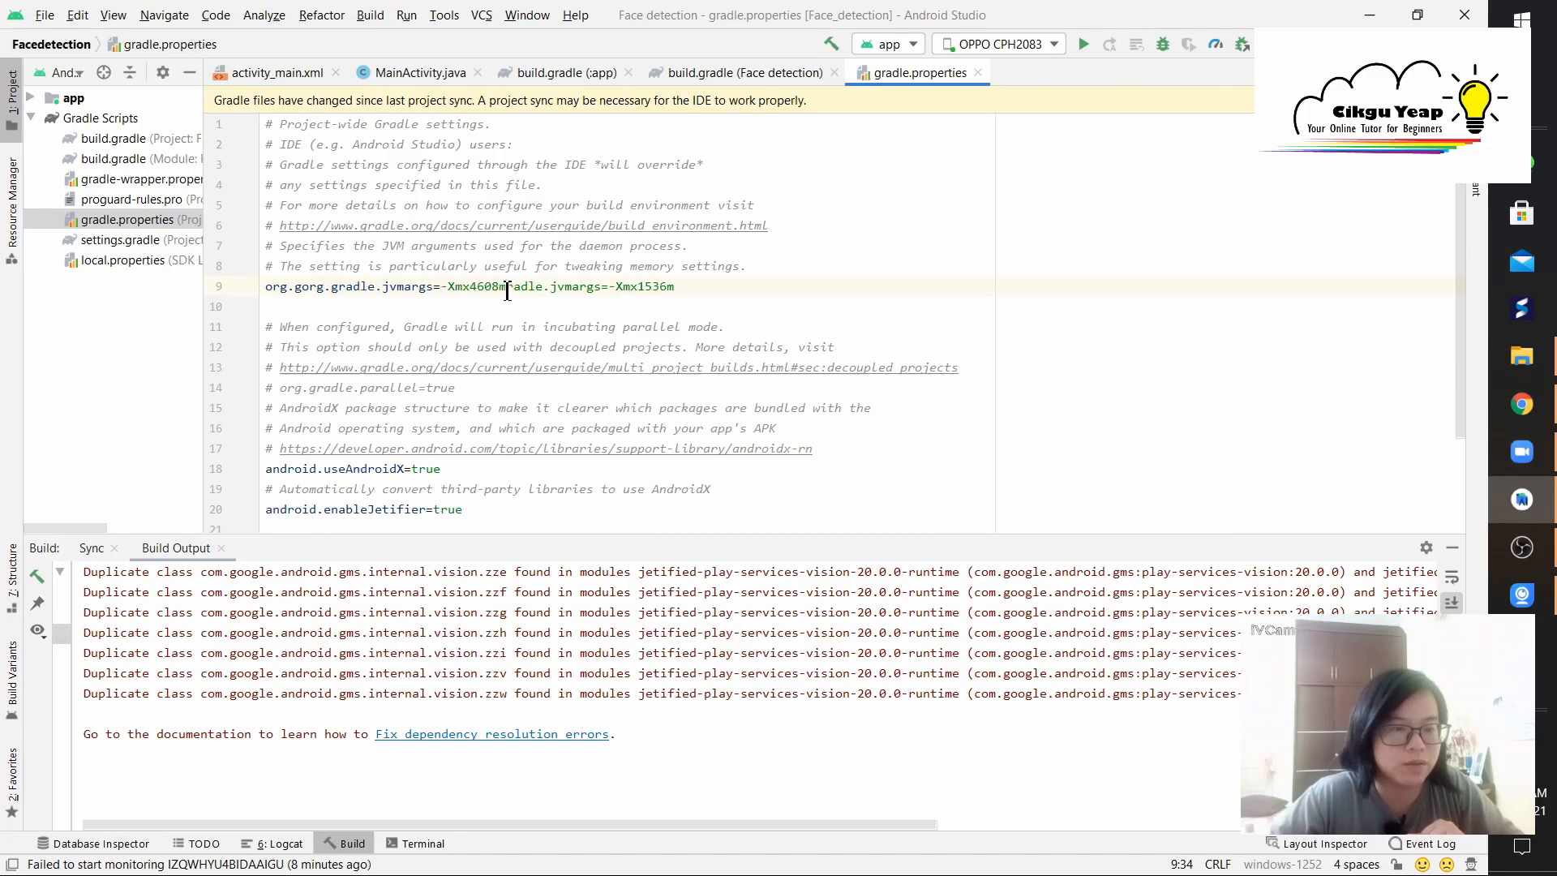
left_click_drag(676, 286, 265, 288)
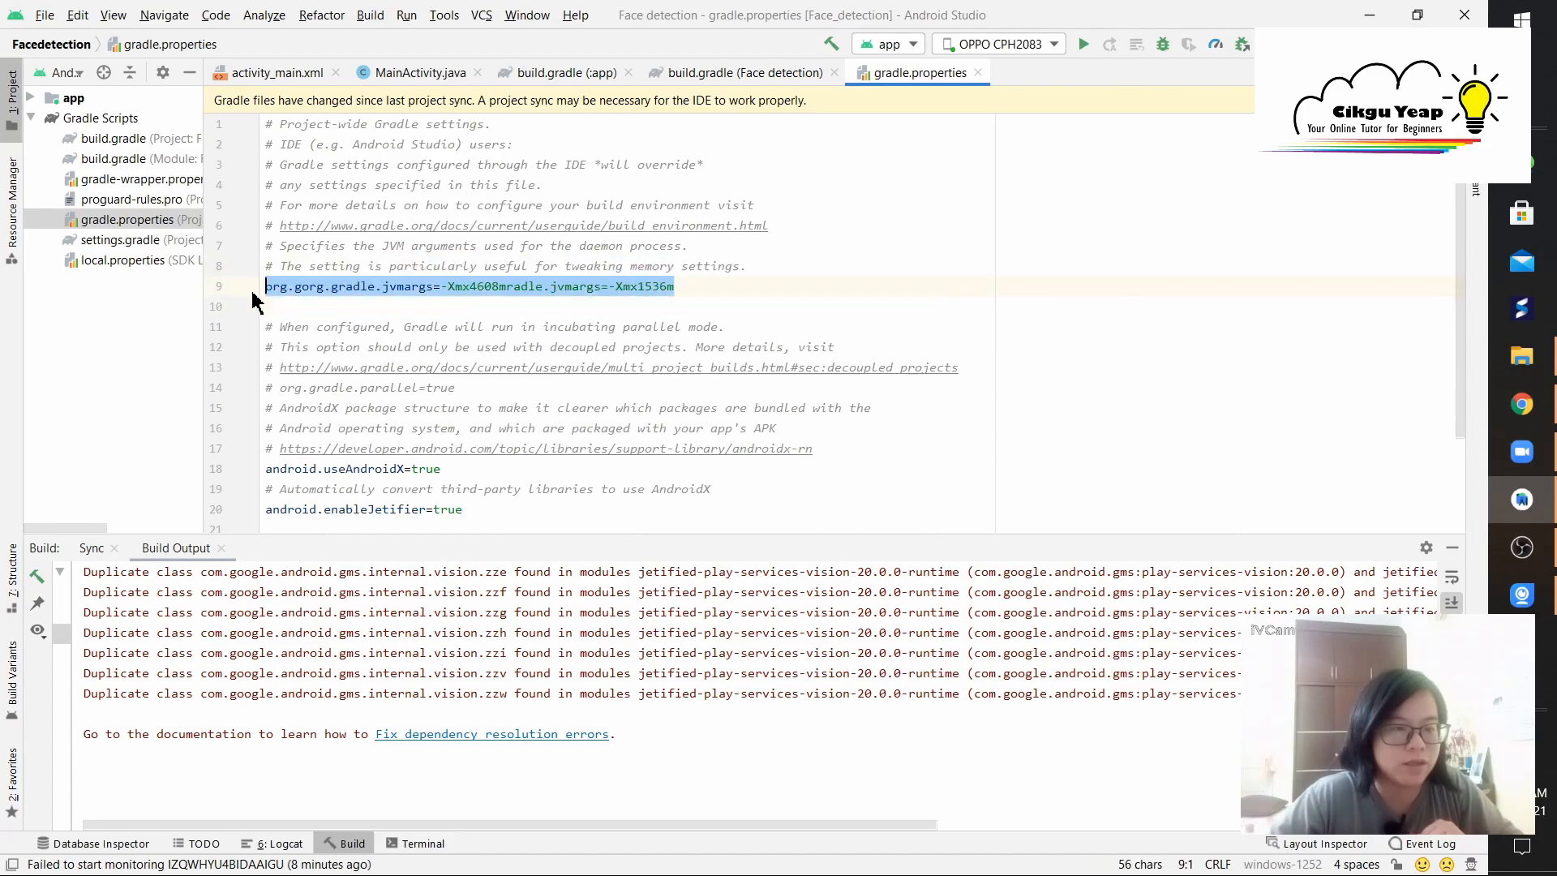
key("BackSpace")
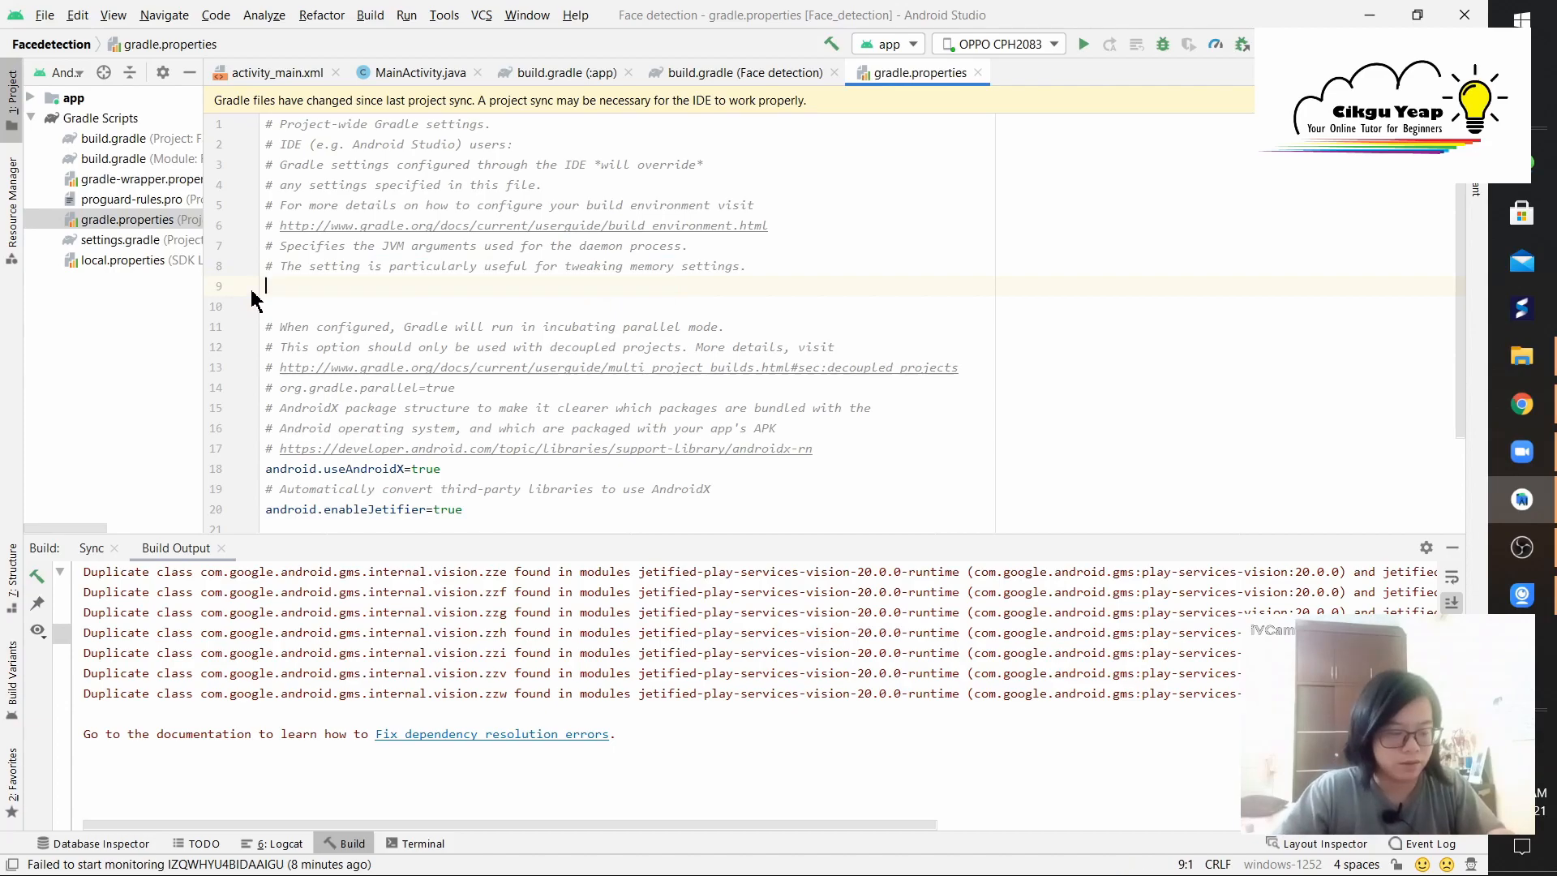
type("org.gradle.jvmargs=-Xmx4608m")
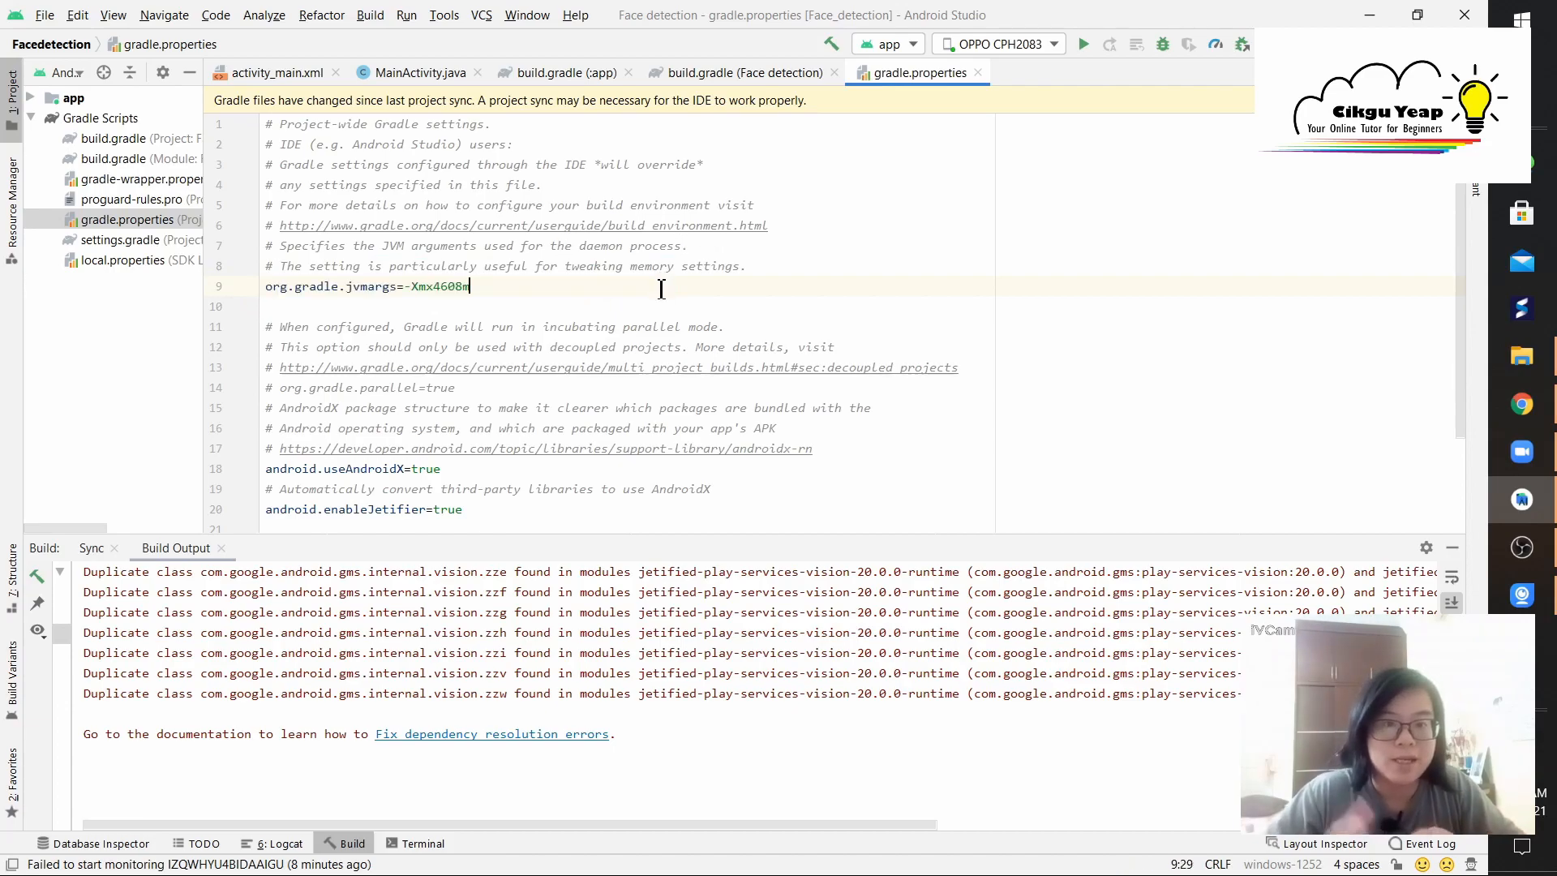
key("ctrl+shift+o")
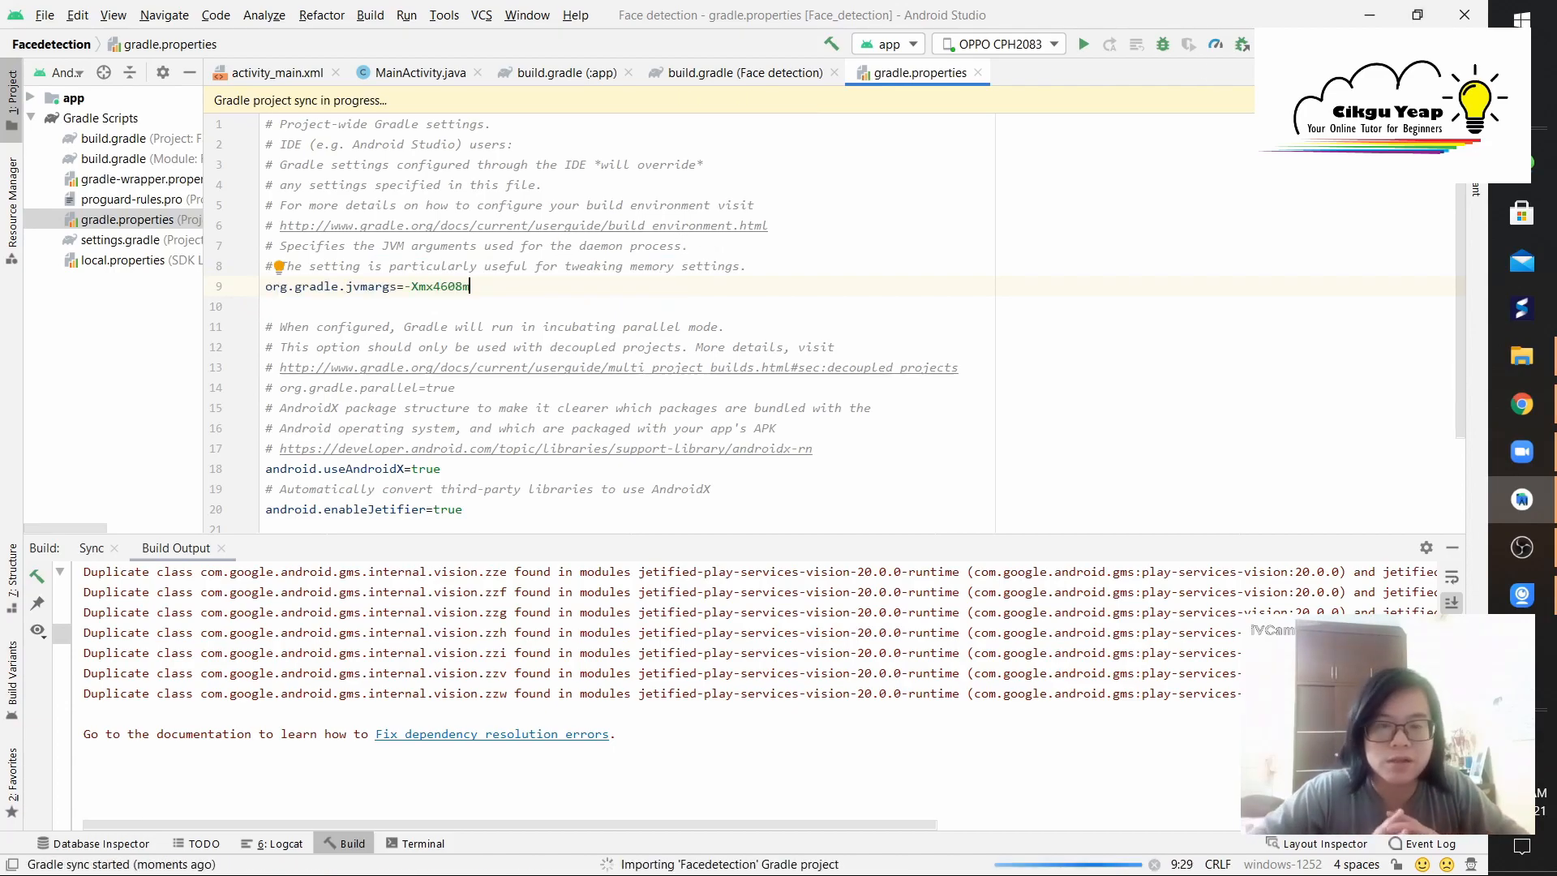